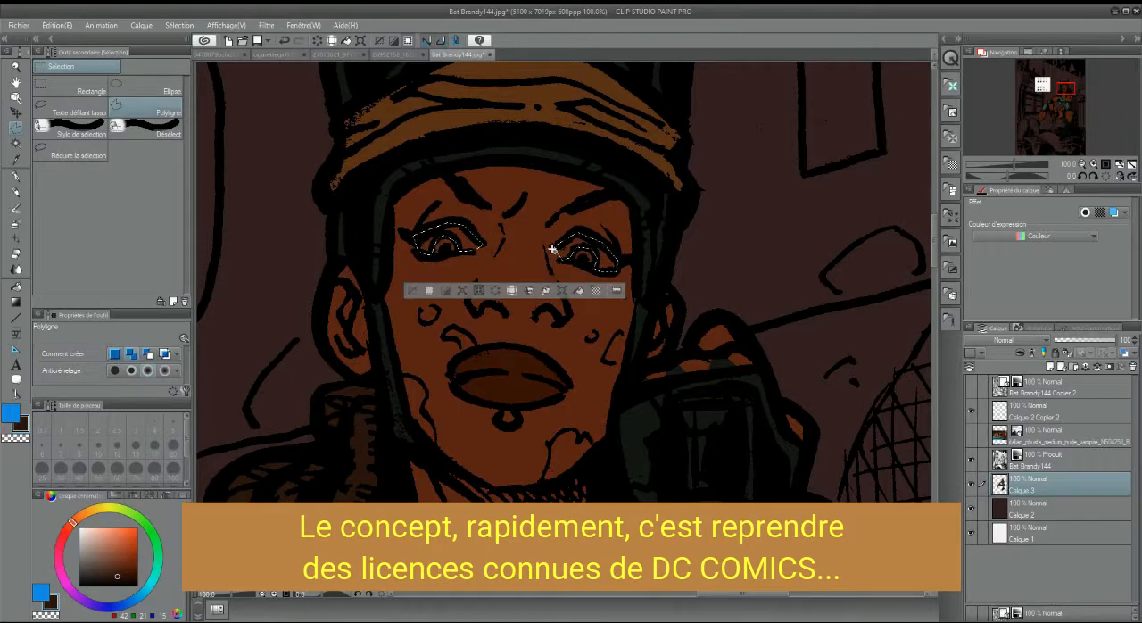
Lighten and desaturate the selected whites of both eyes with a Hue/Saturation/Luminosity correction, and clear the selection
left_click(57, 25)
mouse_move(191, 241)
left_click(330, 256)
left_click_drag(844, 361, 880, 365)
left_click_drag(844, 329, 816, 331)
left_click_drag(879, 362, 872, 365)
key("Return")
key("ctrl+d")
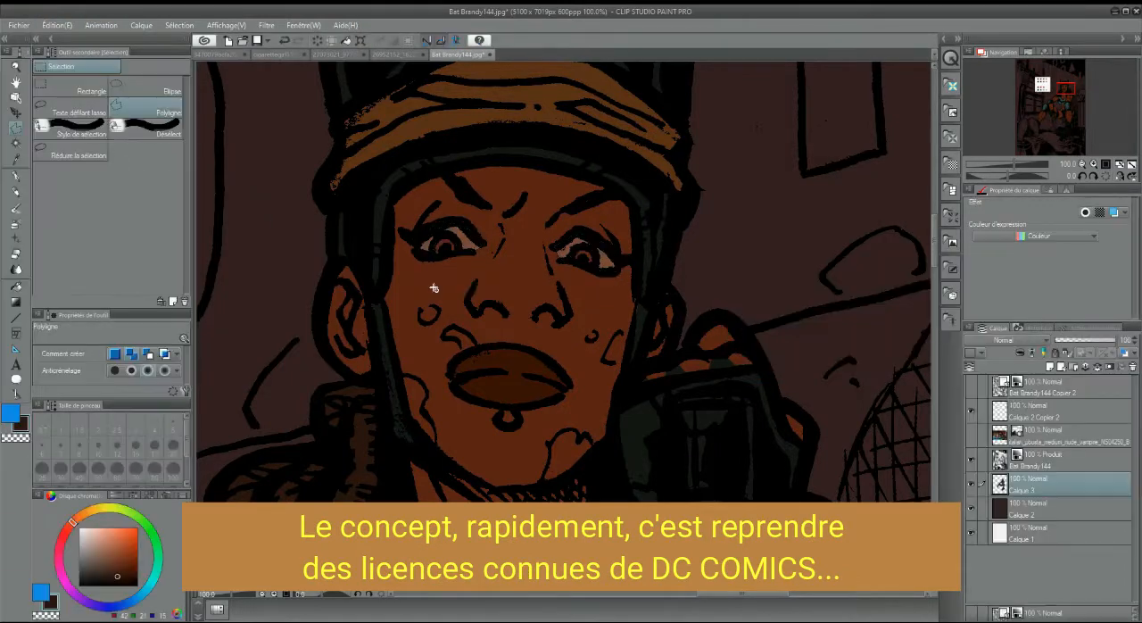
Outline both irises, fill them with the dark brown drawing colour, and clear the selection
left_click(451, 241)
left_click(456, 252)
left_click(433, 255)
left_click(451, 240)
left_click(576, 260)
key("g")
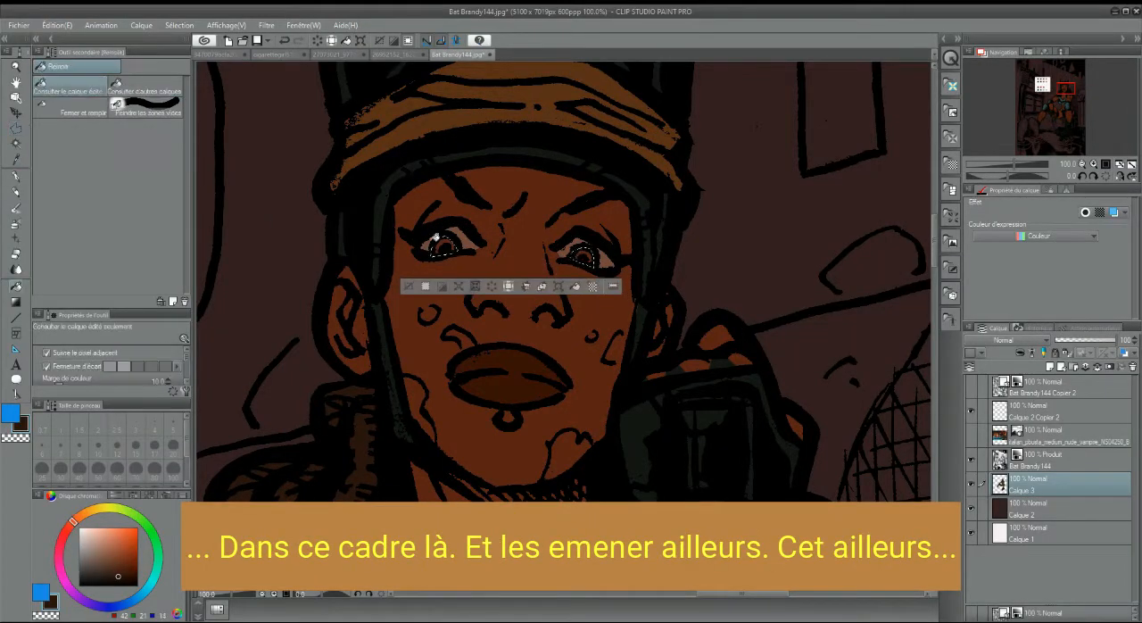
left_click(583, 256)
left_click(445, 246)
key("ctrl+d")
Outline the ring piercing below the lower lip and fill it with a colour sampled from the helmet
key("m")
left_click(514, 411)
left_click_drag(514, 411, 554, 411)
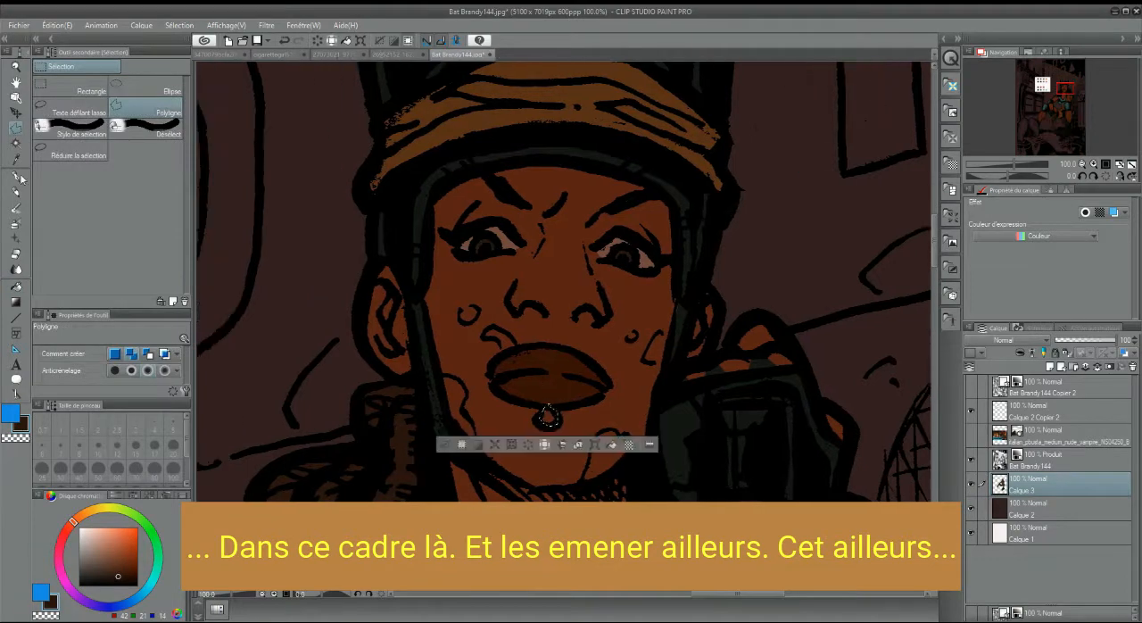
left_click(16, 160)
left_click(446, 134)
left_click(16, 286)
left_click(550, 418)
left_click(445, 444)
Outline the boot's wrapped areas and fill them with dark green
mouse_move(1064, 88)
left_mouse_down()
mouse_move(1070, 98)
mouse_move(1052, 105)
mouse_move(1062, 103)
mouse_move(1067, 130)
left_mouse_up()
left_click(16, 128)
left_click(16, 160)
left_click(16, 286)
left_click(696, 320)
left_click(597, 354)
Sample the dark teal as drawing colour and outline the boot's lower folds with a polygon selection
left_click(16, 160)
left_click(535, 229)
left_click(16, 129)
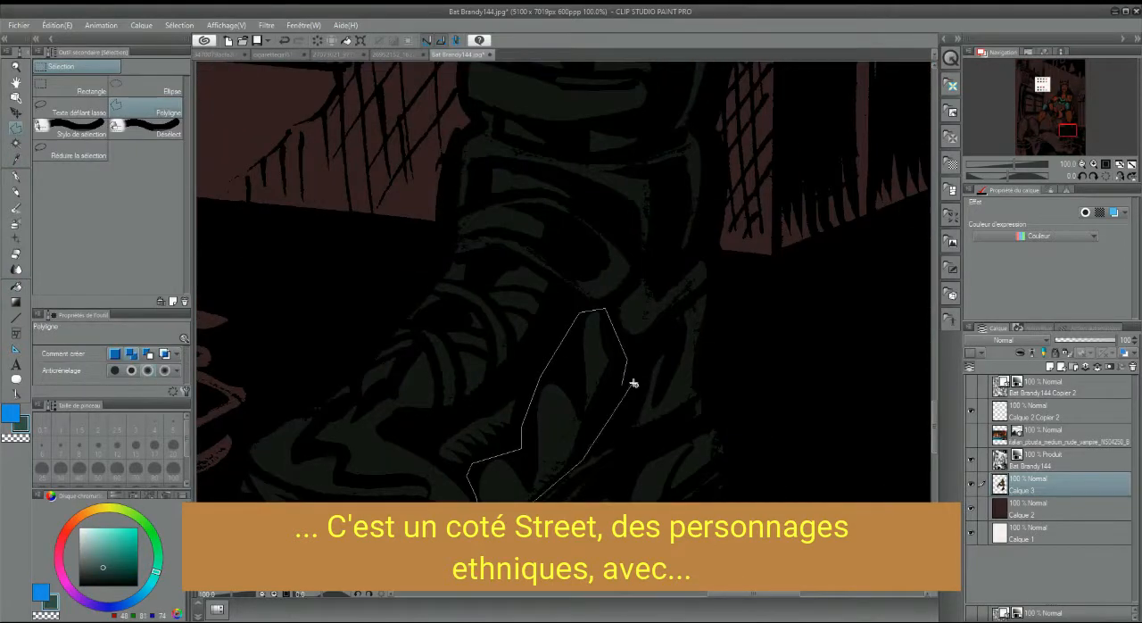
double_click(630, 384)
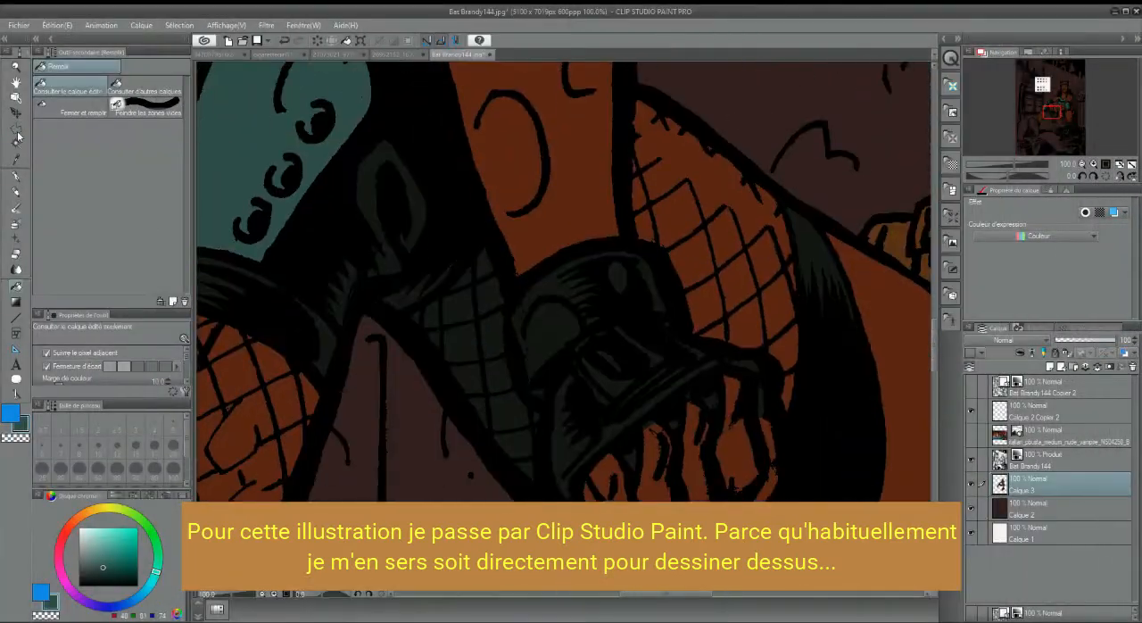
Outline the fishnet patch beside the gloved hand and fill it with the skin brown sampled from the arm
left_click(489, 228)
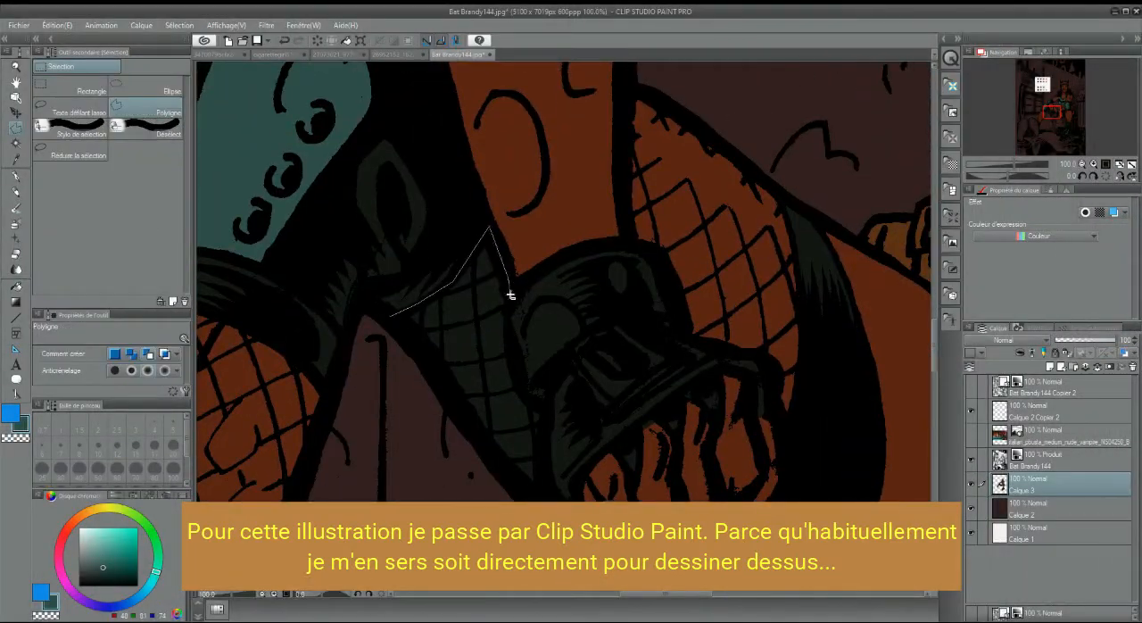
left_click(16, 286)
left_click(464, 304)
left_click(595, 153, "alt")
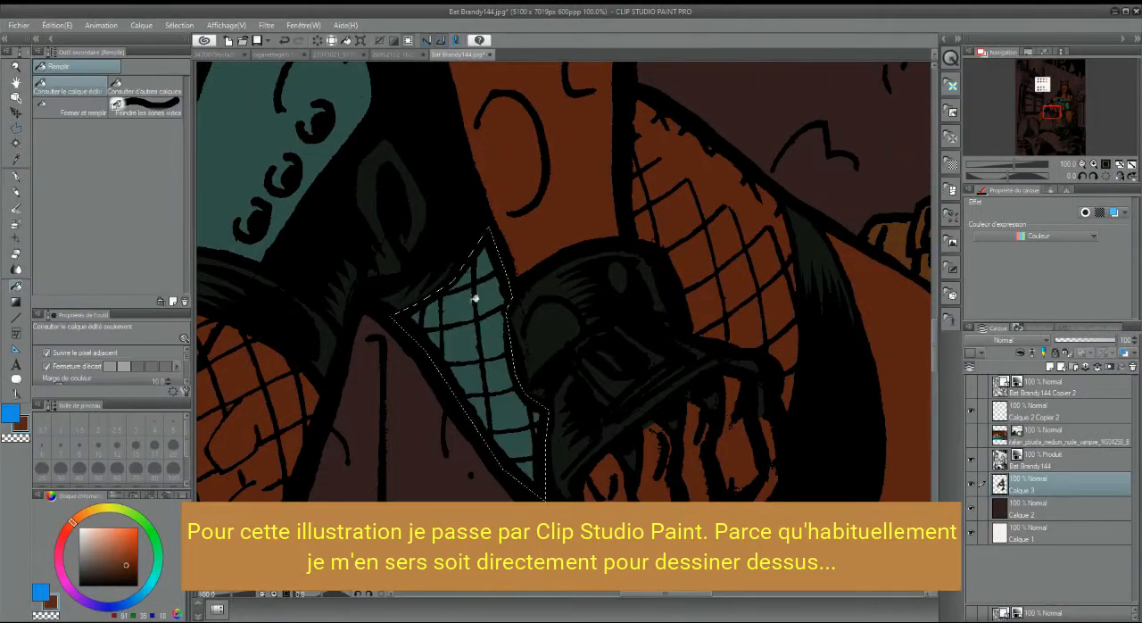
left_click_drag(474, 298, 514, 446)
key("ctrl+d")
Outline the left shoe sole in the foreground with a closed polygon selection
left_click(1052, 116)
left_click(1082, 164)
left_click(1082, 165)
left_click_drag(1075, 130, 1035, 129)
key("m")
left_click(379, 189)
left_click(409, 167)
left_click(455, 187)
left_click(470, 269)
left_click(457, 340)
left_click(410, 418)
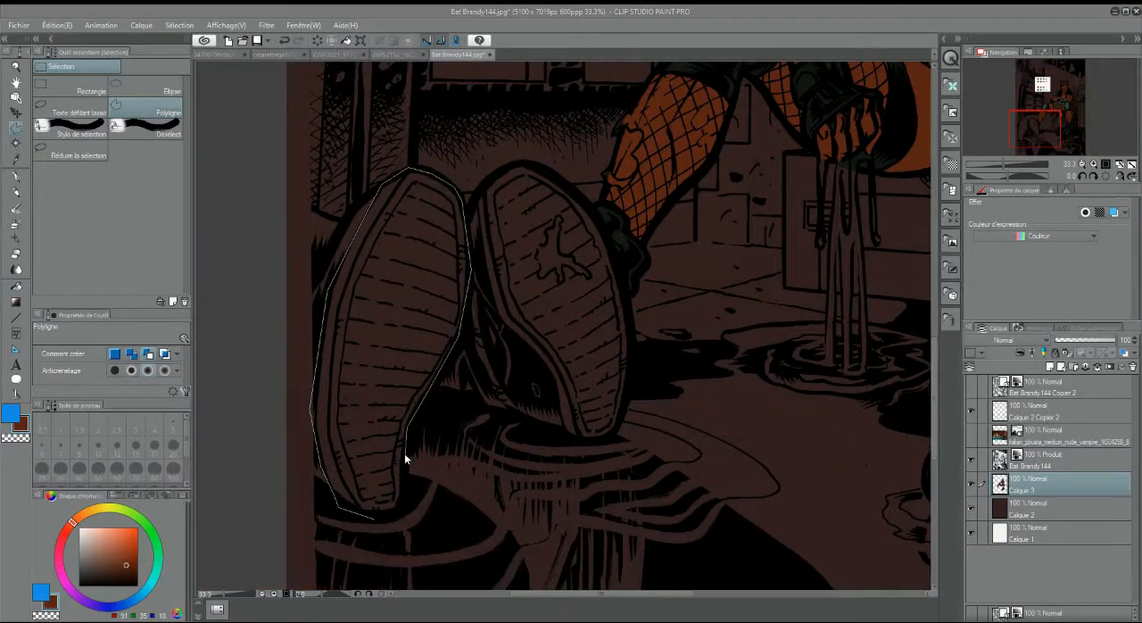
left_click(374, 518)
Add the outline of the right shoe sole to the selection
left_click(510, 166)
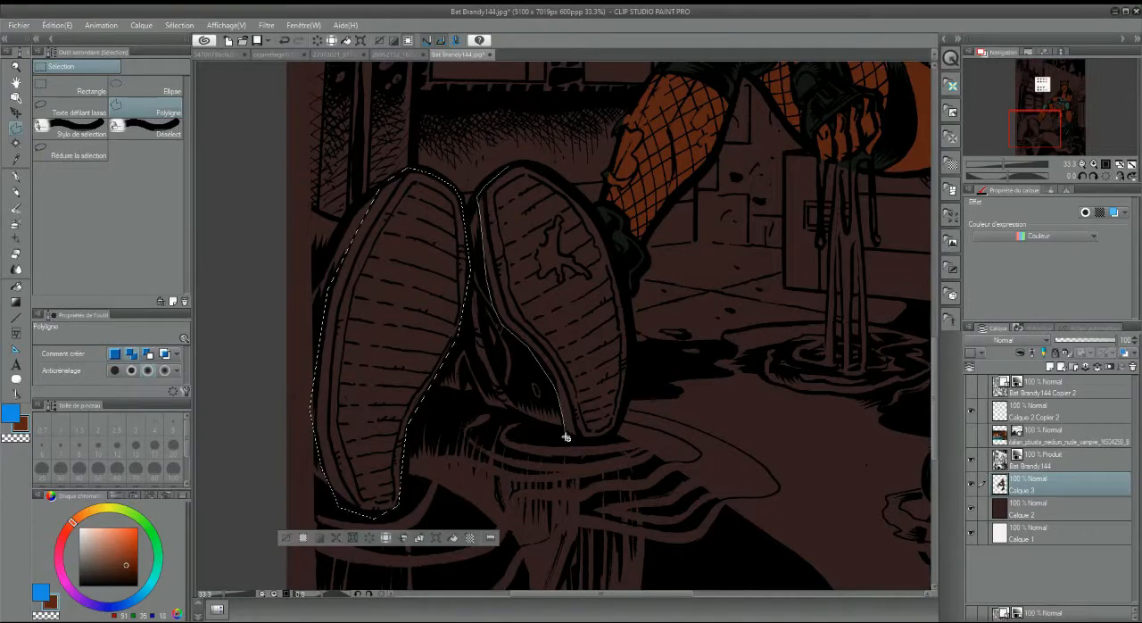
left_click(567, 437)
left_click(589, 443)
left_click(616, 434)
left_click(632, 366)
Try to brighten the selected soles with a Hue/Saturation/Luminosity correction at luminosity 42
left_click(57, 25)
mouse_move(125, 238)
left_click(333, 257)
left_click_drag(844, 359, 889, 364)
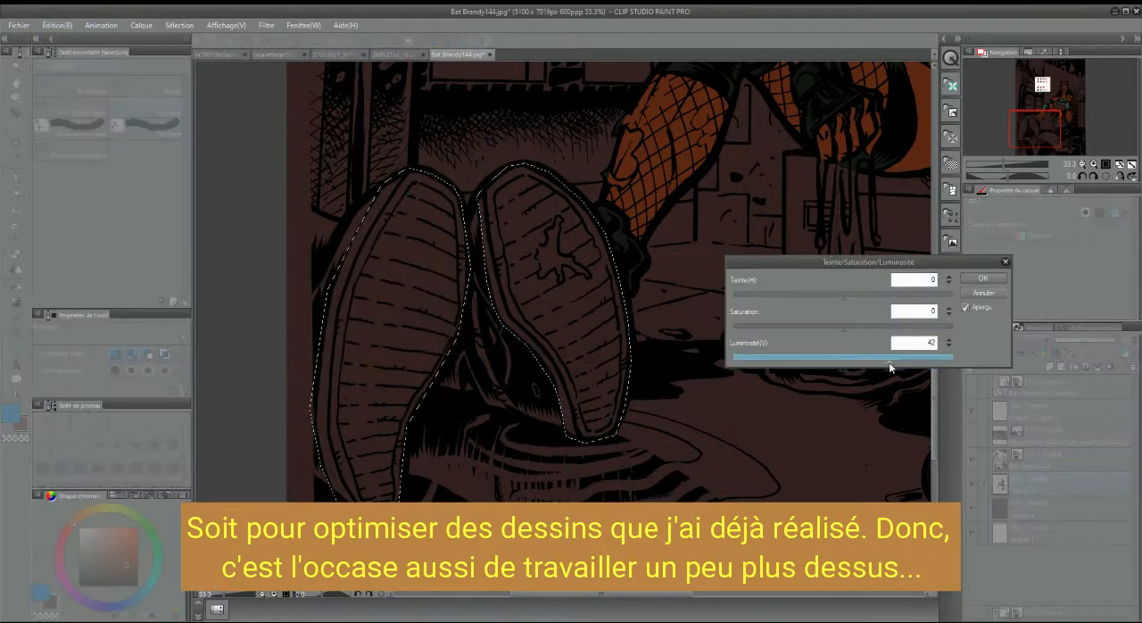
left_click(984, 278)
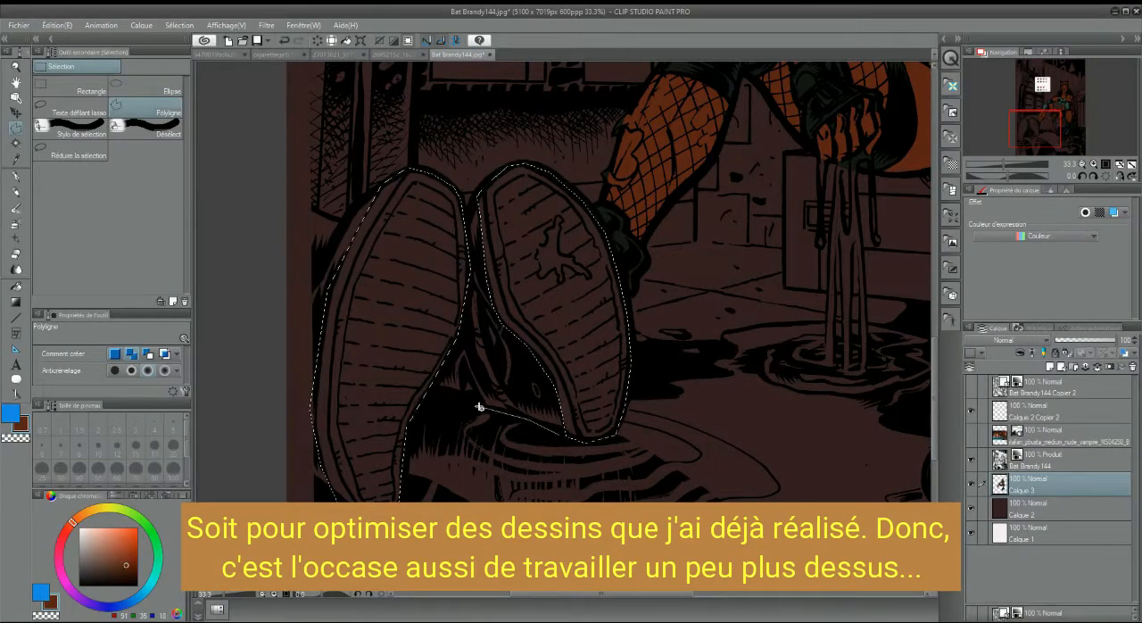
Extend the selection to the uppers of both shoes and the area beside the left shoe
left_click(296, 198)
left_click(287, 259)
left_click(287, 455)
left_click(330, 497)
left_click(381, 232)
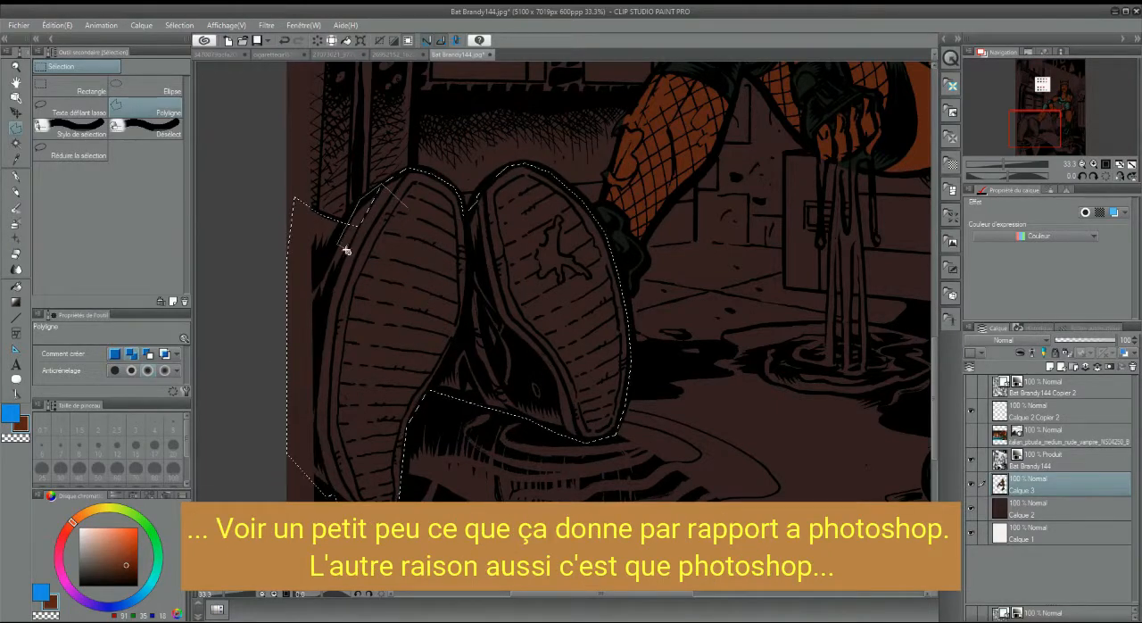
Sample the near-black green from the colour palette and fill the selected shoes with it
left_click_drag(1038, 124, 1050, 96)
key("i")
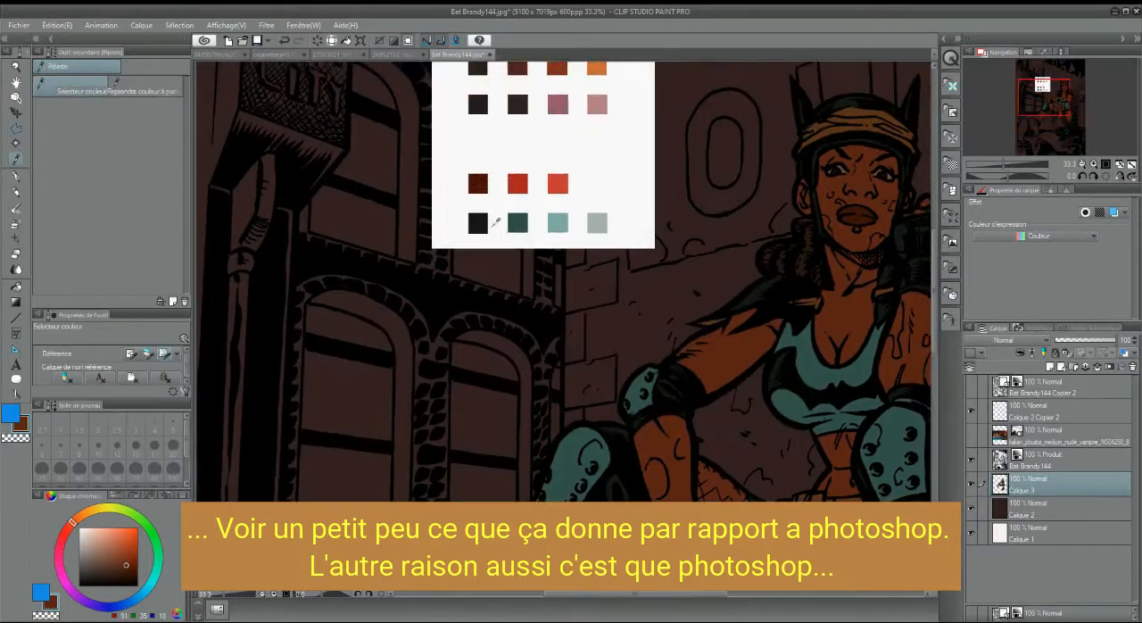
left_click(518, 222)
key("g")
left_click(388, 337)
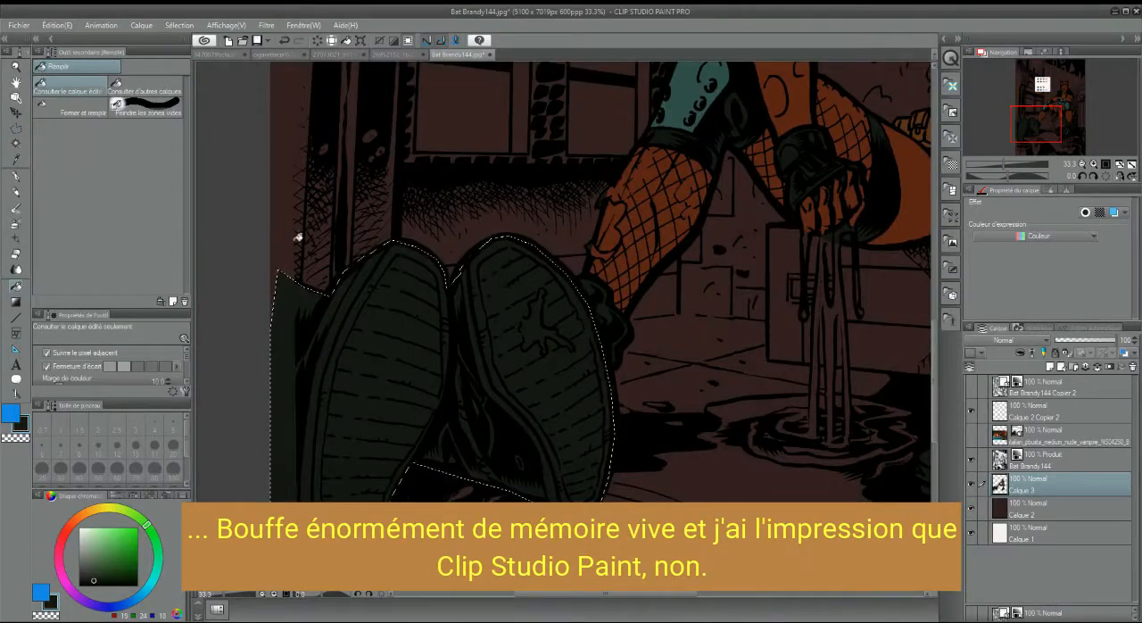
Outline the side panels of both shoes and fill them with the dark teal
key("m")
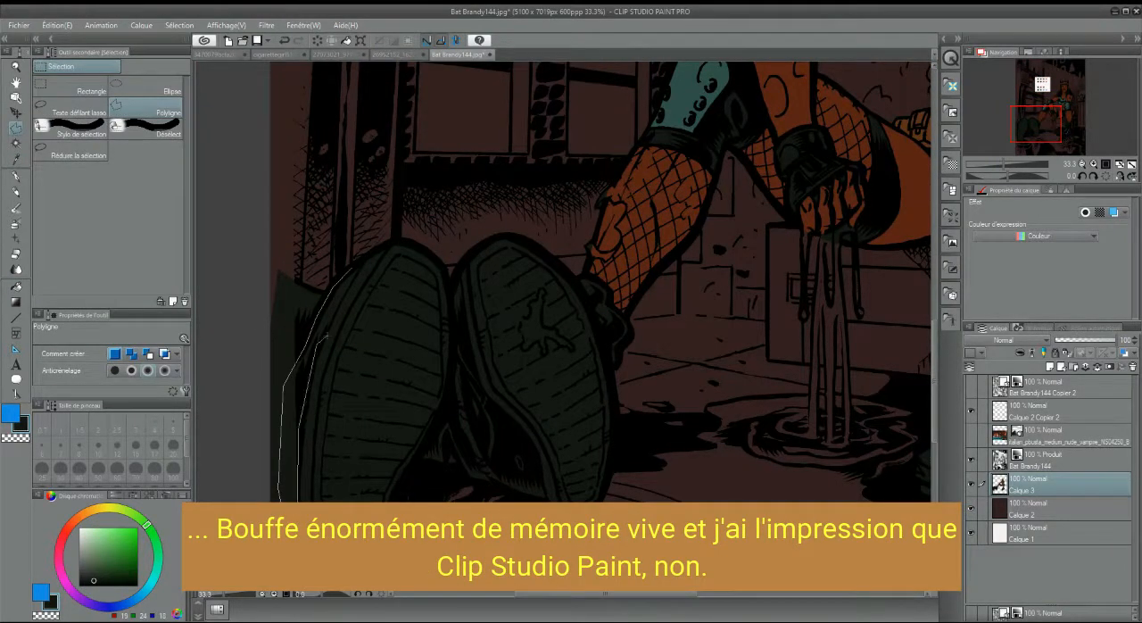
left_click(543, 498)
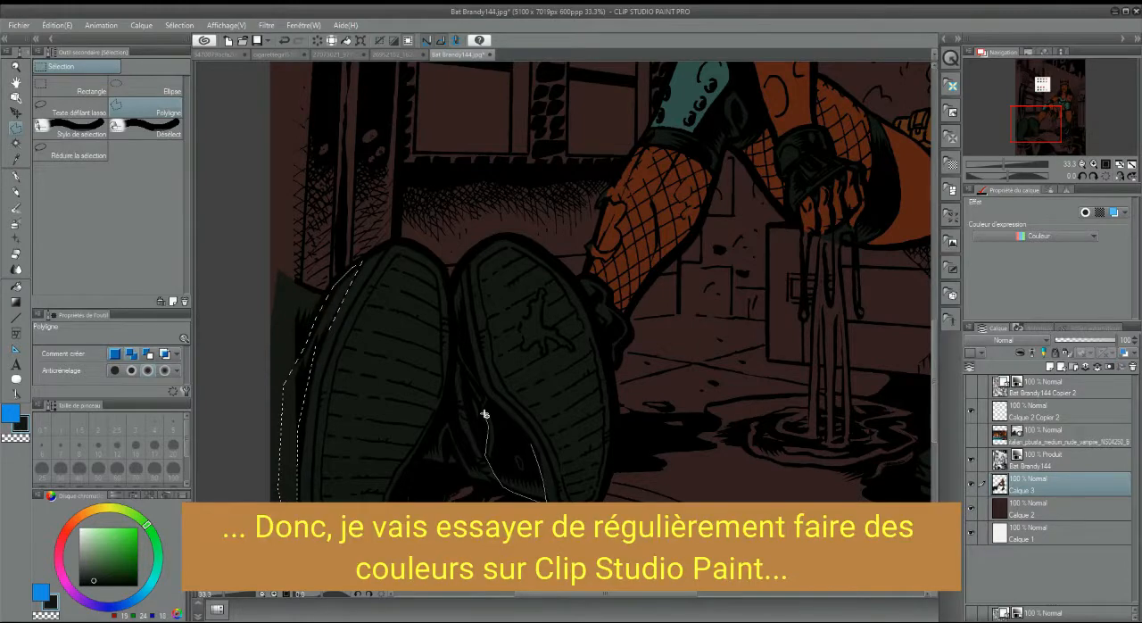
left_click_drag(1043, 97, 1054, 134)
key("i")
left_click(541, 113)
key("g")
left_click(230, 346)
left_click(384, 444)
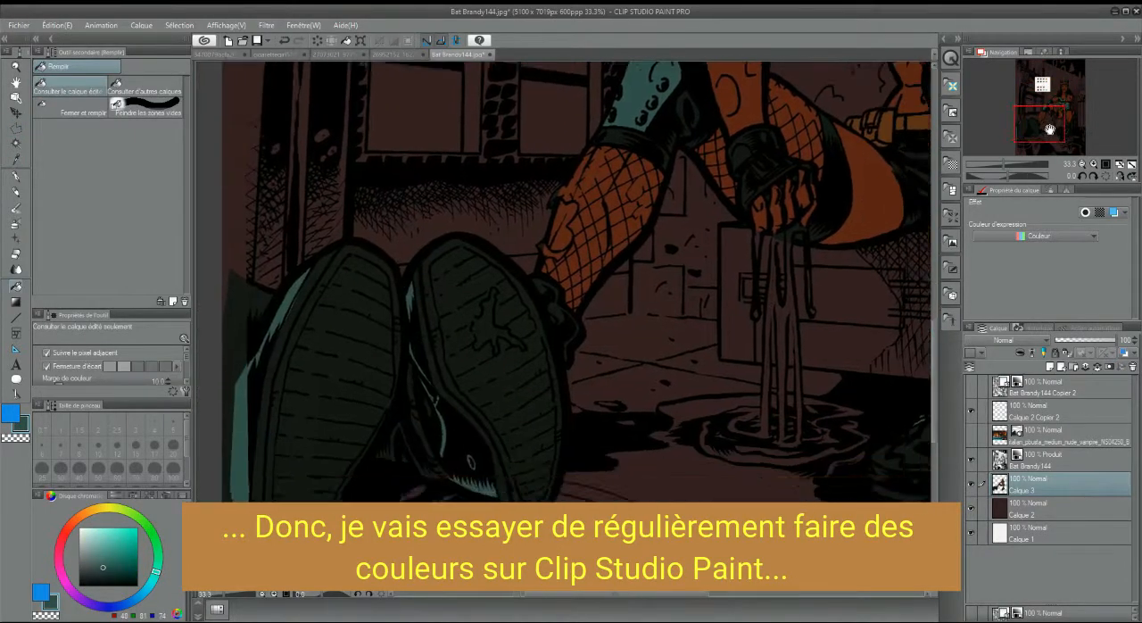
Outline both shoe soles, fill them with the light grey from the colour palette, and clear the selection
key("m")
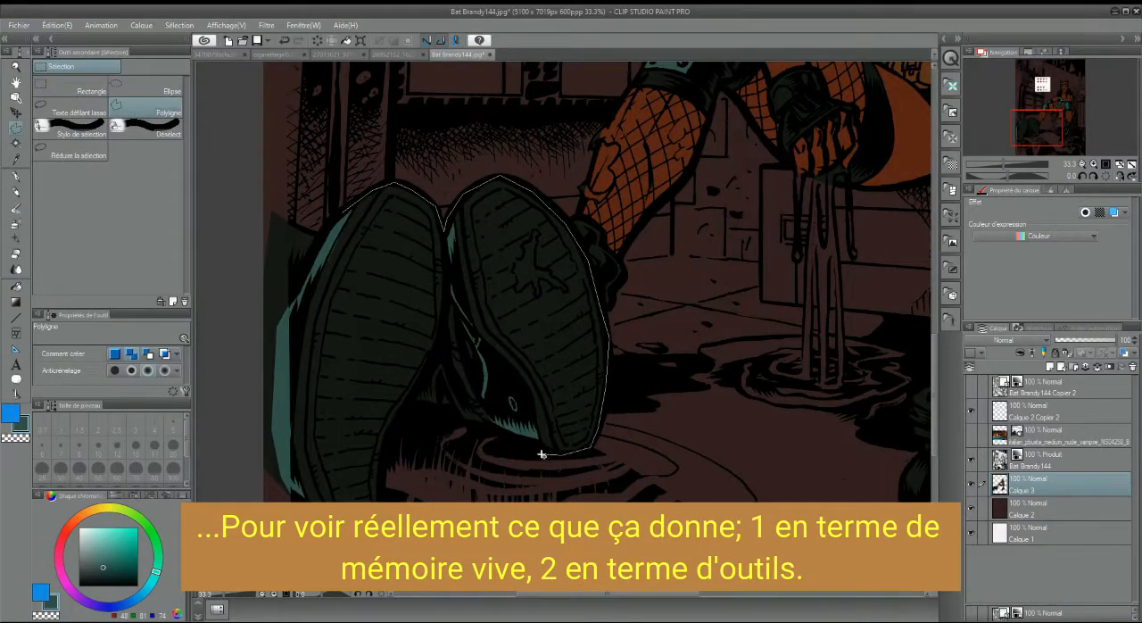
left_click(348, 210)
left_click(1044, 91)
key("i")
left_click(588, 257)
left_click(1035, 131)
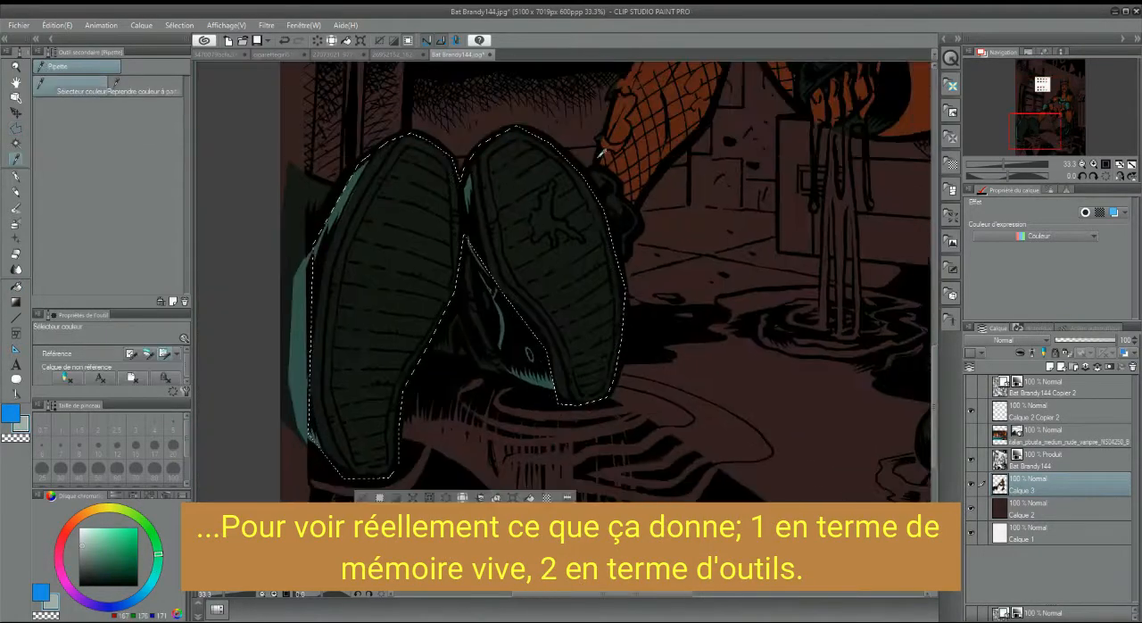
key("g")
left_click(383, 295)
key("ctrl+d")
Outline the small trim on the right shoe's upper, fill it with the light grey, and clear the selection
key("m")
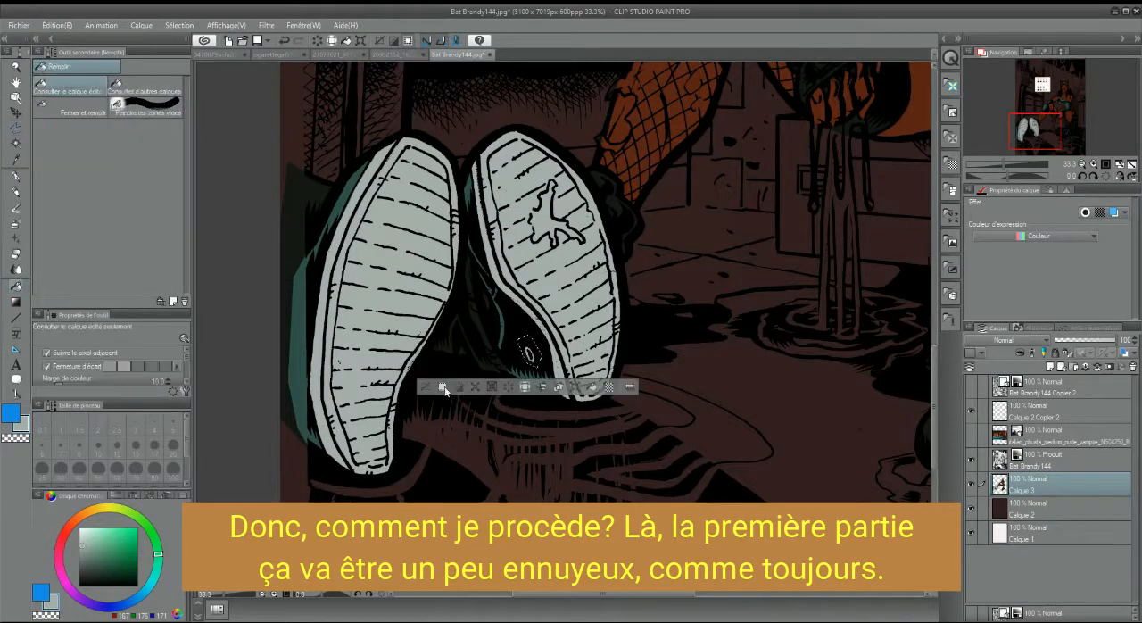
double_click(500, 353)
key("g")
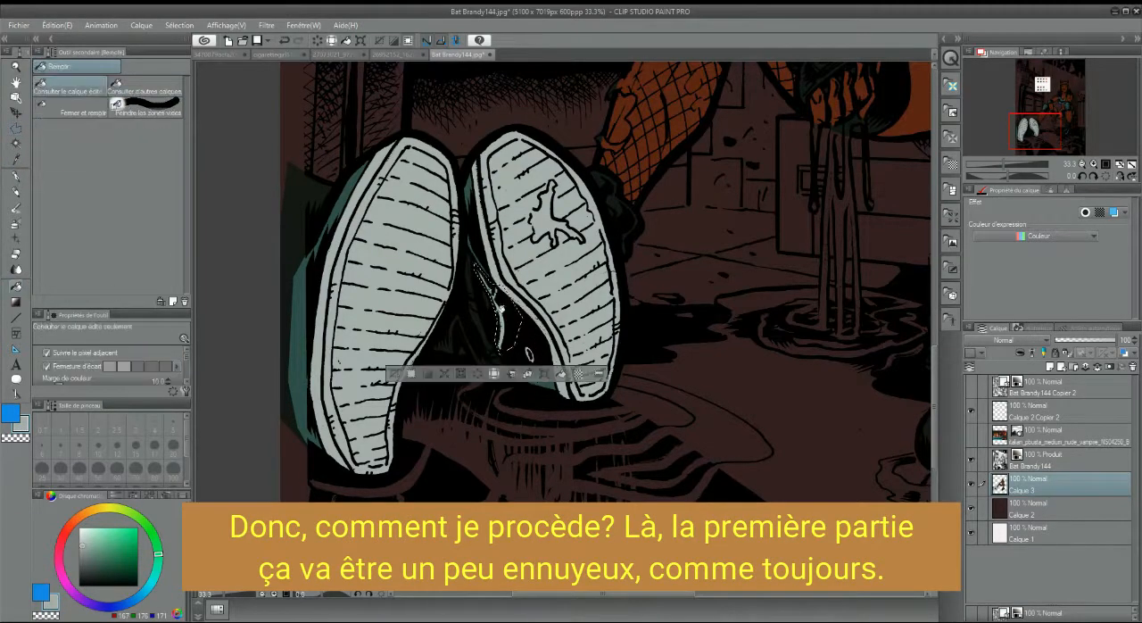
left_click(498, 332)
key("ctrl+d")
Sample the light red from the palette and fill an outlined detail on the right shoe's upper
left_click(1044, 94)
left_click(16, 159)
left_click(550, 232)
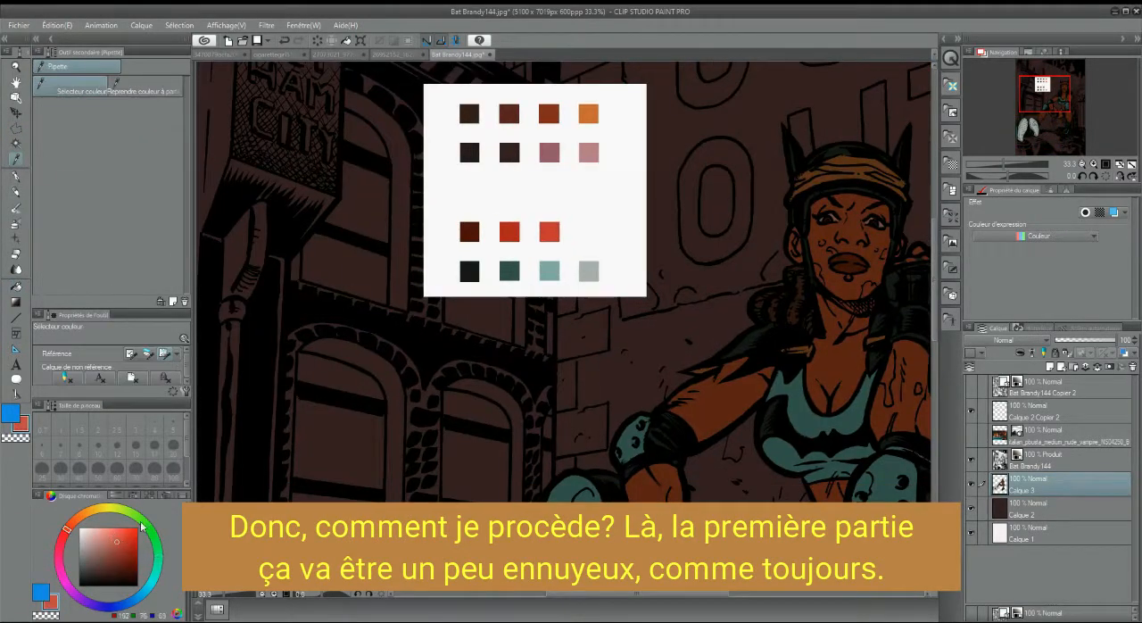
left_click(1041, 131)
left_click(16, 128)
double_click(393, 299)
key("g")
left_click(401, 314)
key("ctrl+d")
Darken and desaturate the shoes with a Hue/Saturation/Luminosity correction, and clear the selection
left_click(16, 142)
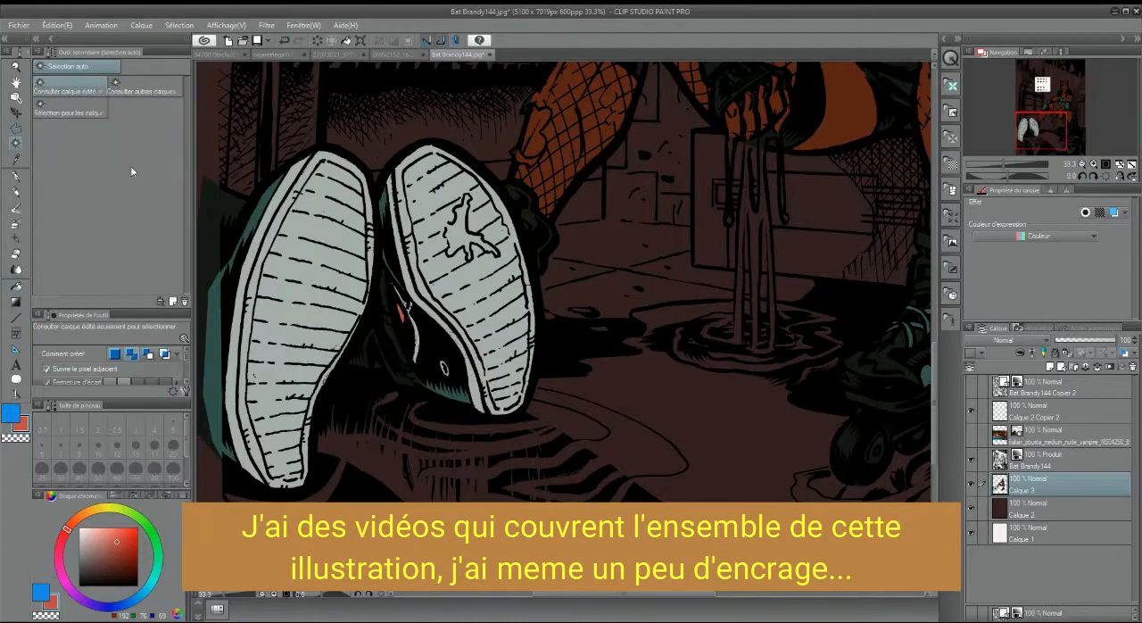
key("ctrl+u")
left_click_drag(843, 357, 792, 361)
left_click_drag(844, 329, 816, 329)
left_click(983, 277)
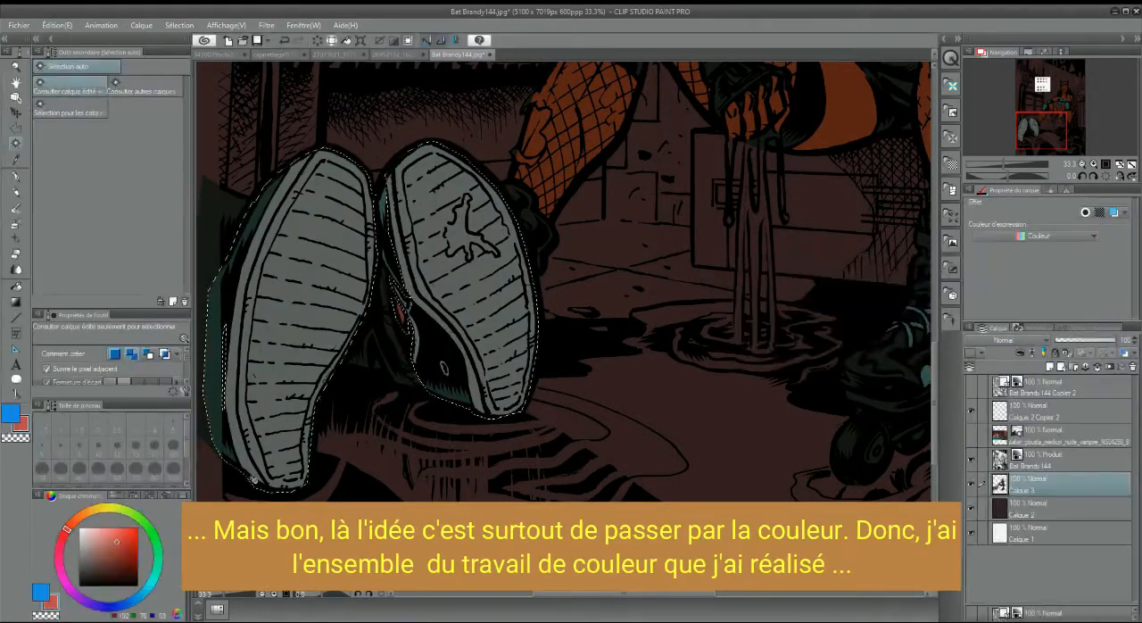
key("ctrl+d")
On Calque 2, outline the panel behind the rubbish bags, fill it with the palette's light pink, and clear the selection
left_click_drag(1063, 128, 1068, 91)
left_click(16, 159)
left_click(288, 142)
left_click(1035, 509)
left_click(1050, 366)
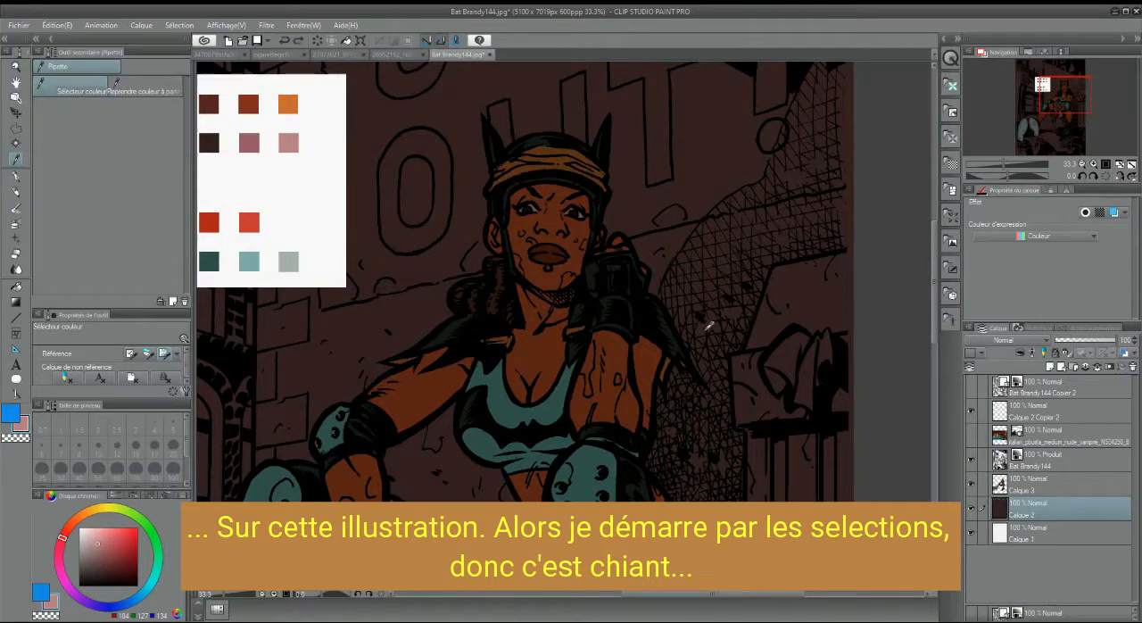
key("m")
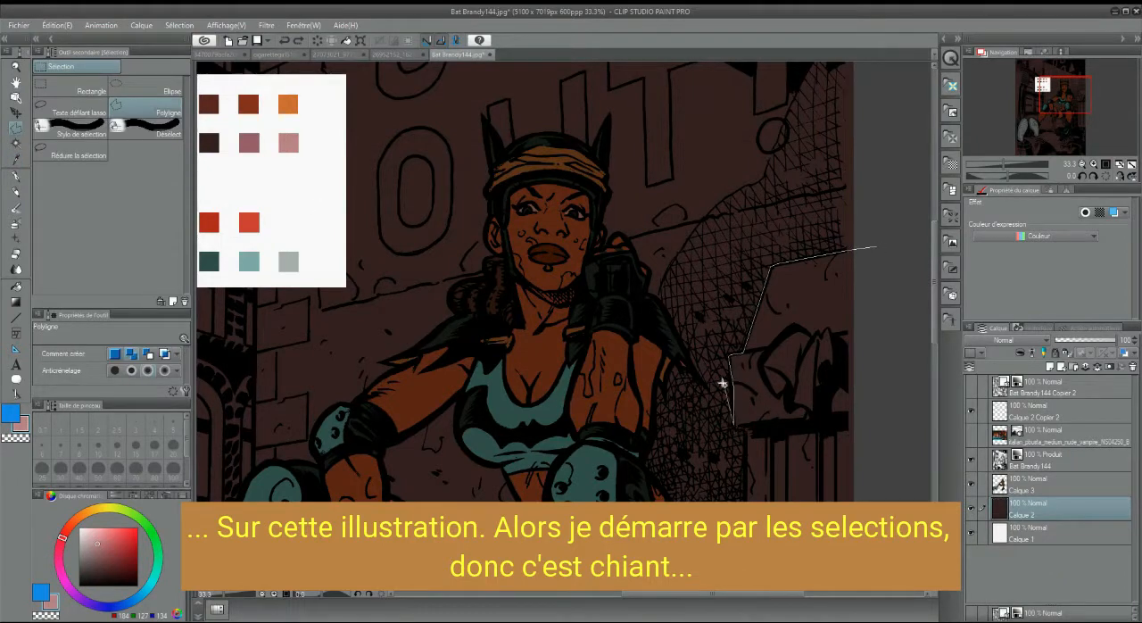
double_click(877, 248)
double_click(734, 427)
key("g")
left_click(787, 313)
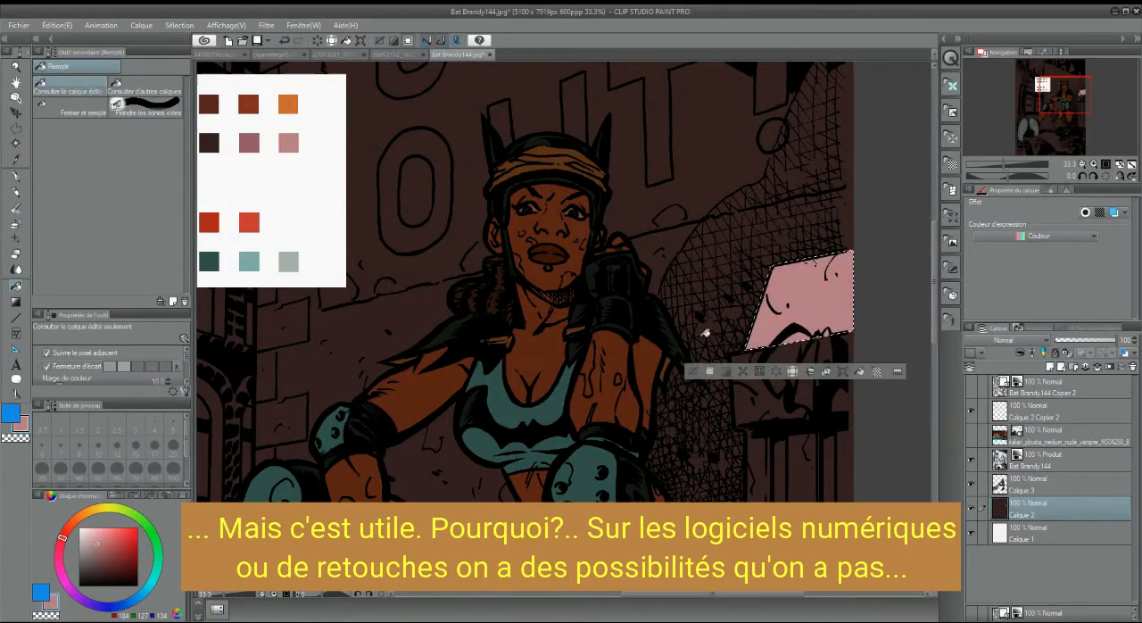
left_click(692, 373)
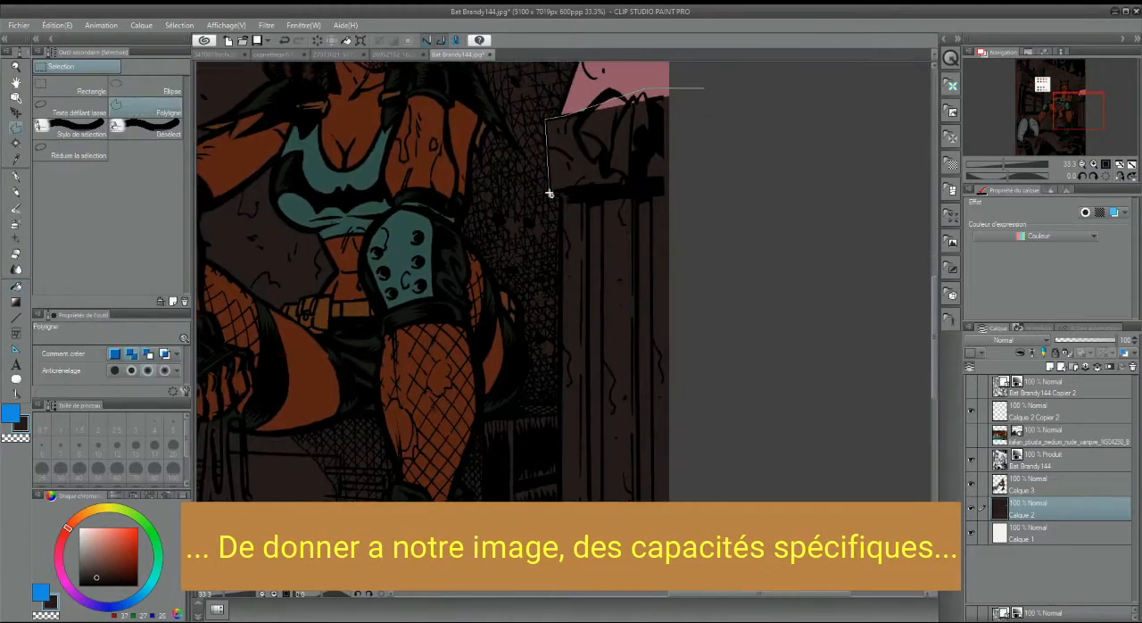
Fill the background wall with the dark brown, and draw a polygon selection along the wall's lower edge
left_click(548, 192)
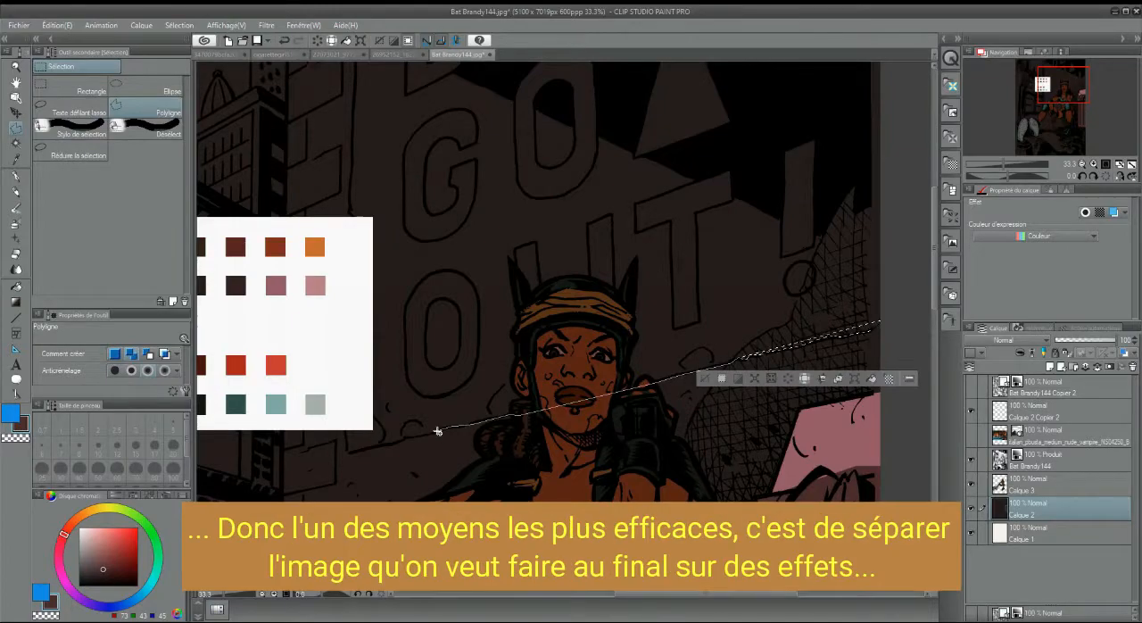
left_click(406, 435)
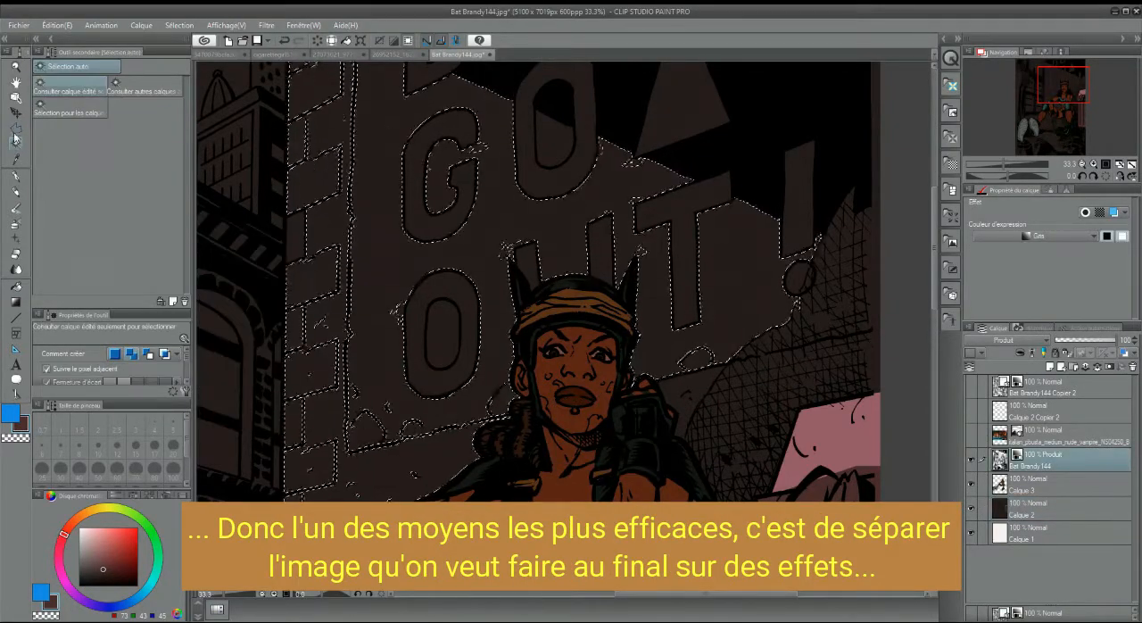
Remove the lower part of the brick column beside the lettering from the wall selection
left_click(15, 128)
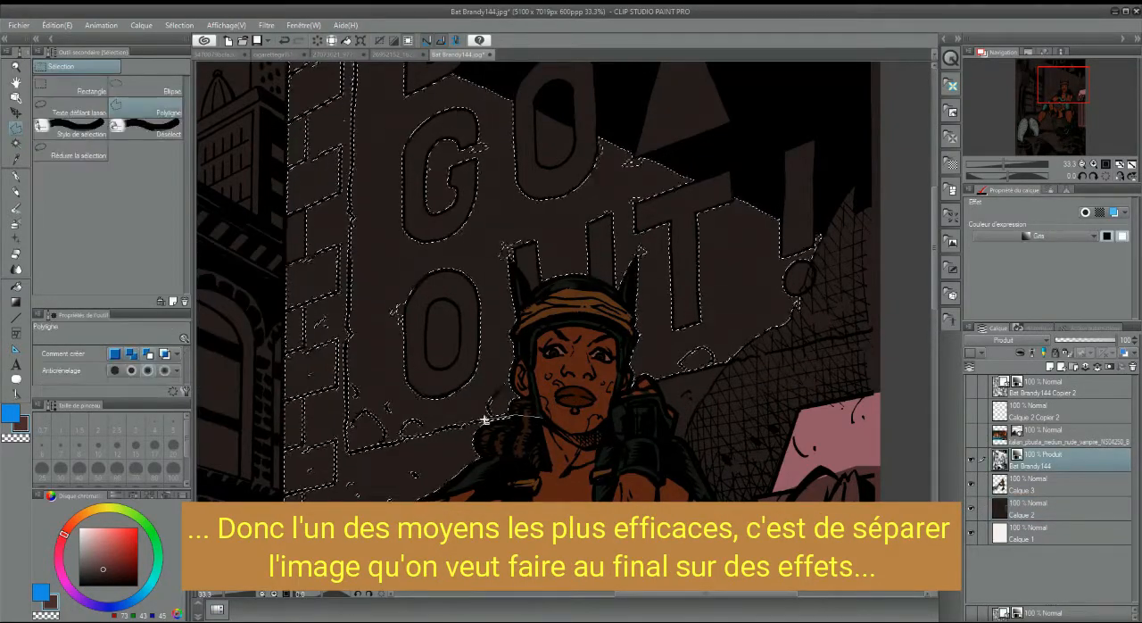
left_click(348, 327)
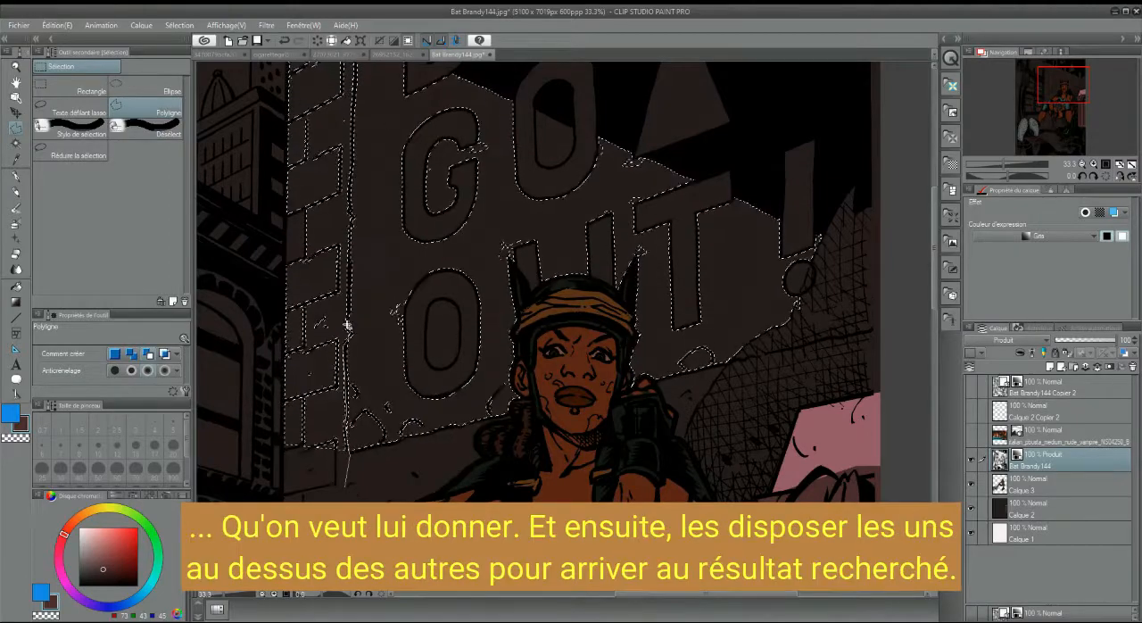
left_click(352, 213)
left_click(352, 183)
left_click(250, 207)
double_click(250, 479)
Remove the upper part of the brick column and its leftover edge from the wall selection
left_click(1054, 74)
left_click(484, 159)
left_click(490, 210)
left_click(487, 384)
left_click(423, 385)
left_click(418, 170)
left_click(485, 159)
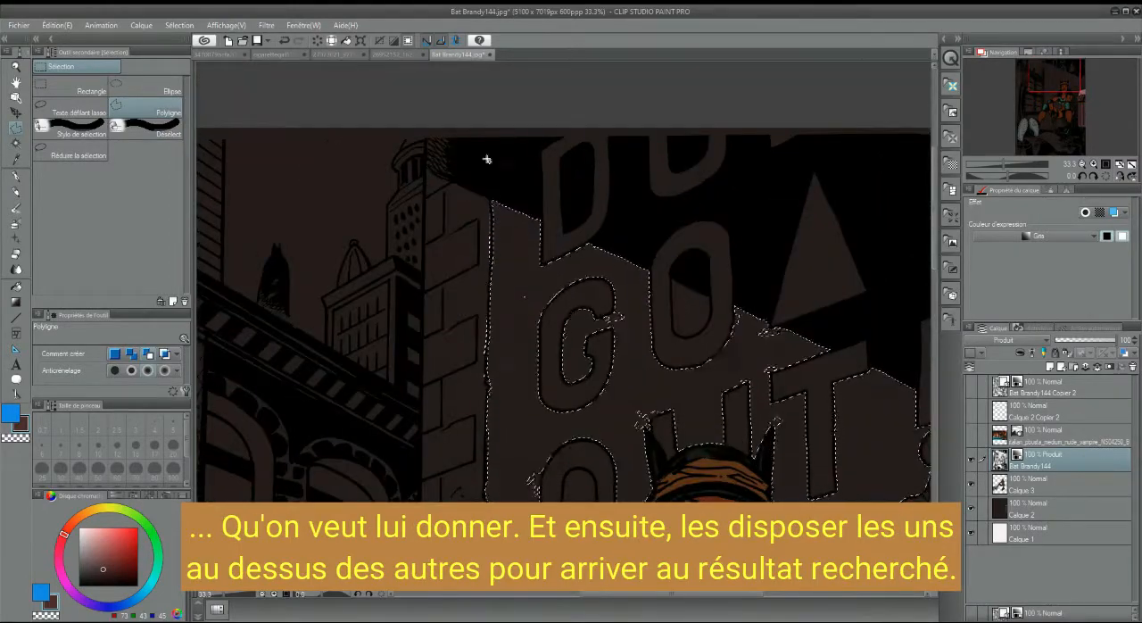
key("ctrl+plus")
left_click(453, 146)
left_click(444, 296)
left_click(448, 332)
On Calque 2, fill the selected wall around the lettering with the reddish brown and clear the selection
mouse_move(1055, 75)
left_mouse_down()
mouse_move(1043, 102)
mouse_move(1059, 86)
left_mouse_up()
left_click(1062, 508)
key("ctrl+minus")
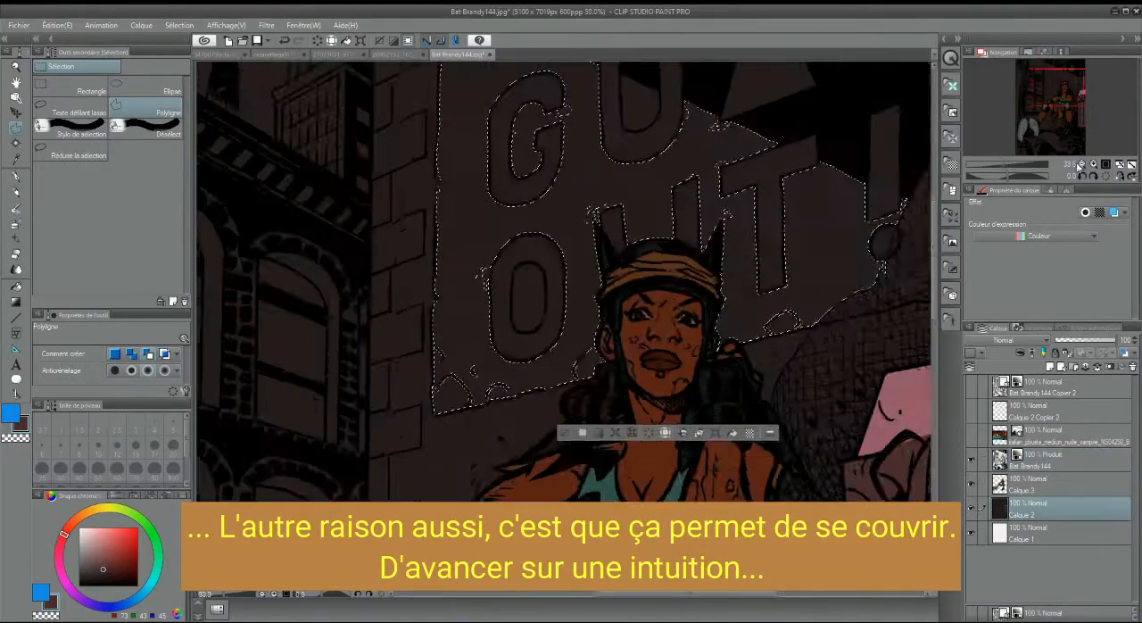
left_click(16, 286)
key("ctrl+minus")
left_click(578, 223)
key("ctrl+z")
key("ctrl+y")
left_click(540, 411)
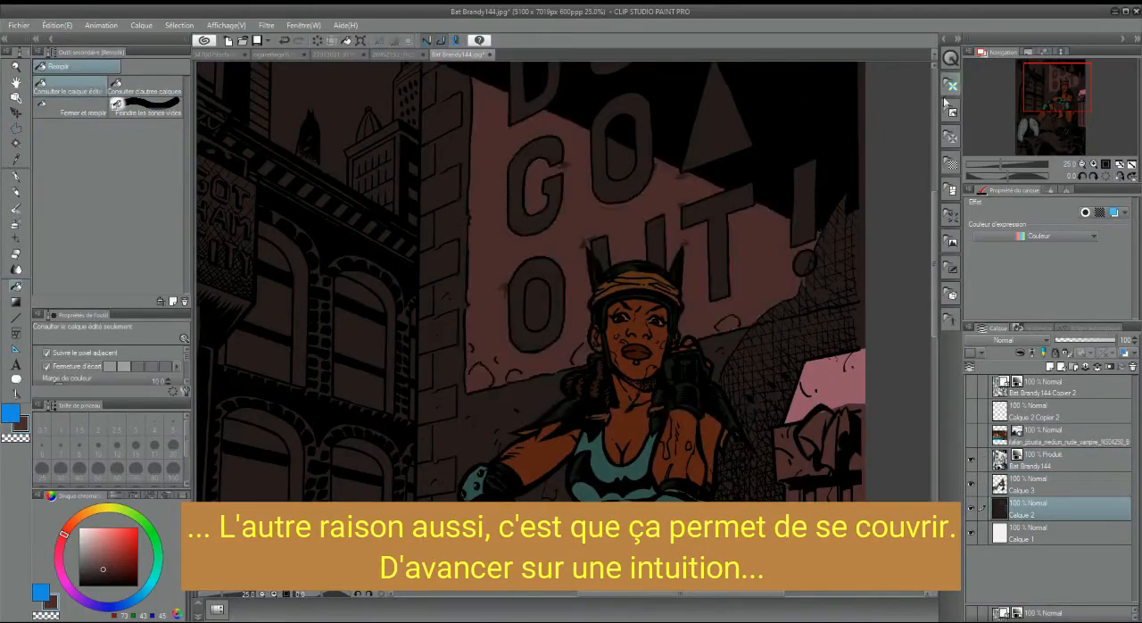
Select the inner areas of both letters O on the Bat Brandy144 layer and fill them reddish brown on Calque 2
left_click(1062, 459)
left_click(622, 163)
left_click(537, 305, "shift")
left_click(1062, 509)
key("g")
left_click(622, 163)
left_click(537, 305)
left_click(477, 349)
left_click(1094, 164)
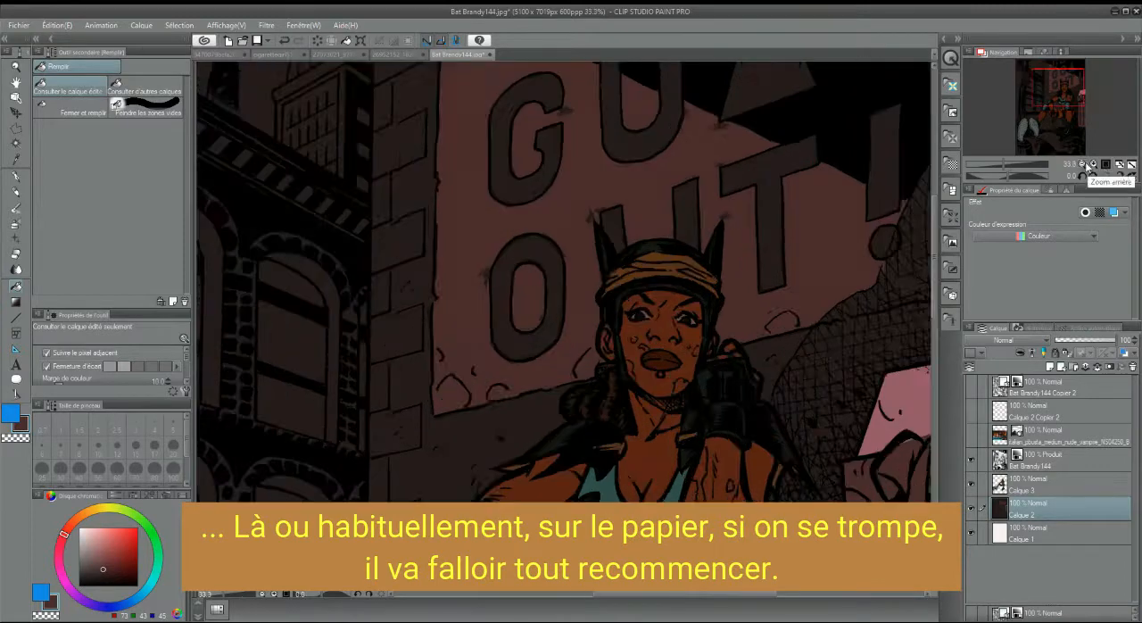
Select the stray dark marks around the letters O, U and T, fill them with the wall's reddish brown and clear the selection
left_click(1094, 164)
left_click(16, 128)
left_click(412, 147)
double_click(458, 216)
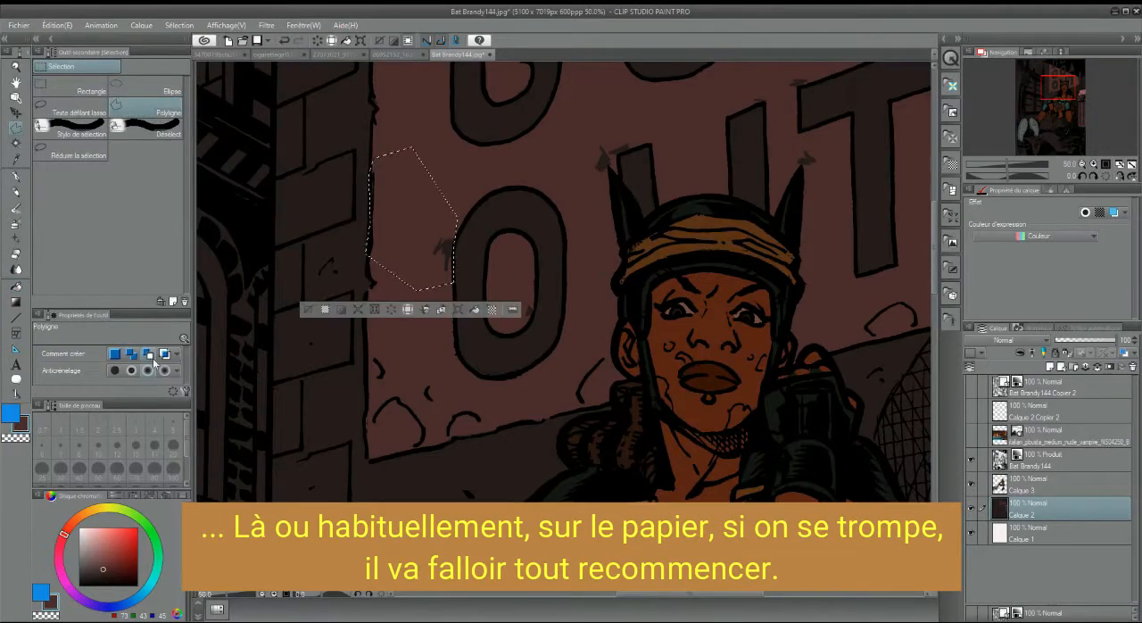
left_click(638, 145)
double_click(596, 225)
left_click(796, 147)
double_click(831, 147)
left_click(794, 85)
left_click(738, 90)
double_click(813, 72)
key("g")
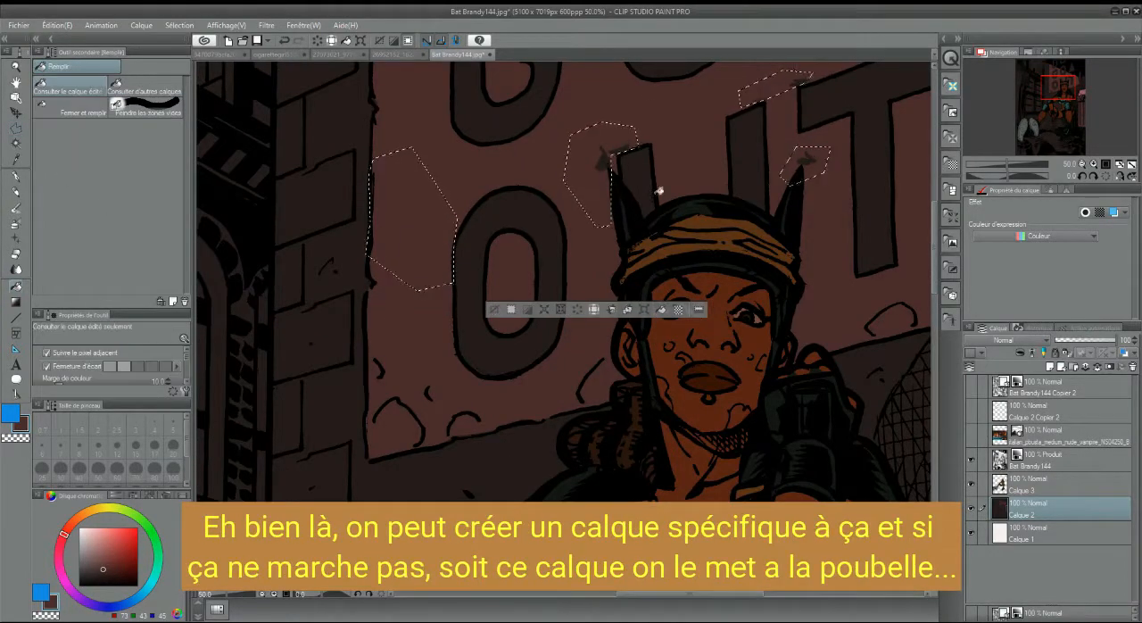
key("ctrl+d")
Select the uneven patch inside the lower letter O and fill it with the reddish brown
key("m")
left_click(512, 261)
double_click(512, 262)
key("g")
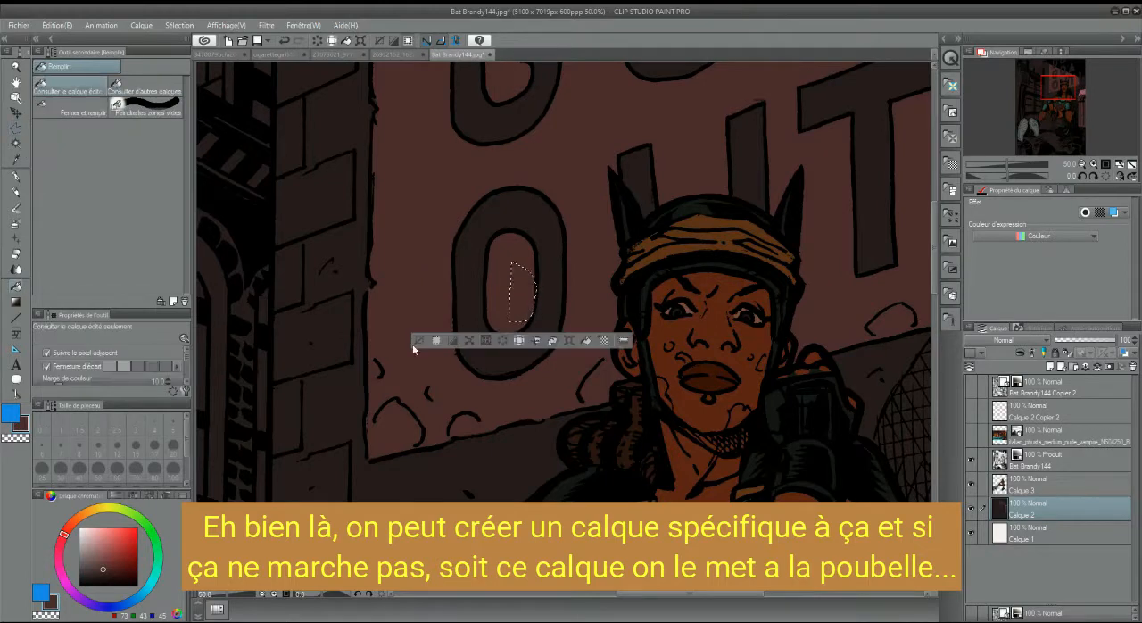
left_click_drag(526, 308, 362, 515)
Select the stray marks beside the letter G and below the upper letter O, fill them reddish brown and clear the selection
key("m")
left_click(715, 220)
left_click(635, 225)
left_click(607, 184)
left_click(579, 191)
double_click(696, 248)
left_click(406, 183)
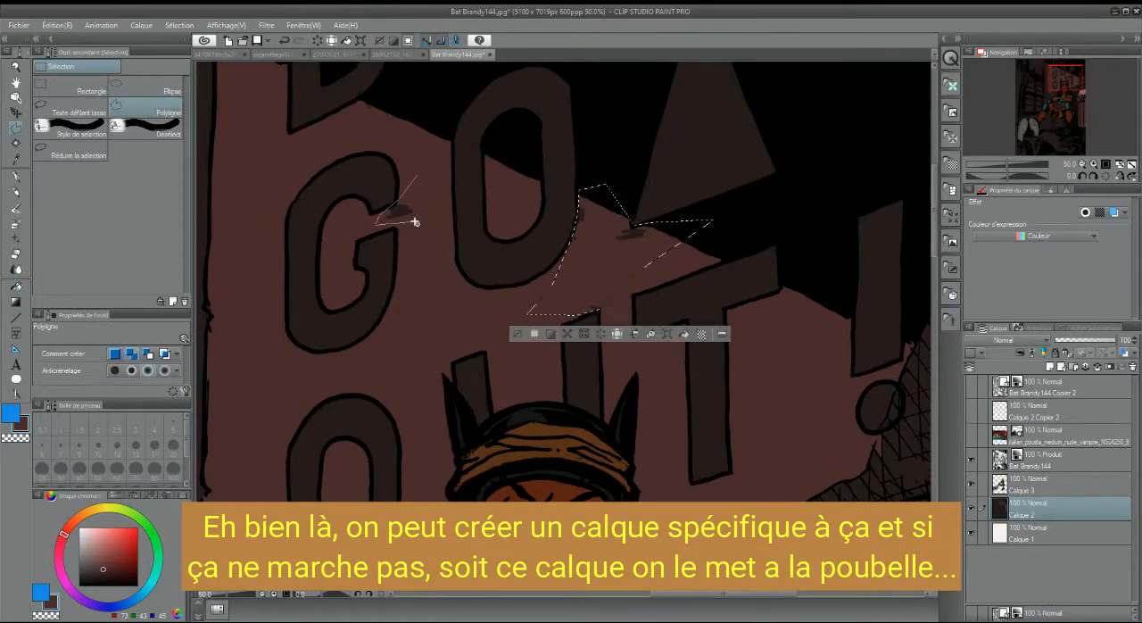
double_click(416, 221)
key("g")
left_click(408, 209)
left_click(615, 254)
key("ctrl+d")
Select the cross-hatched wall area beside the exclamation mark and fill it with the reddish brown
left_click_drag(758, 294, 471, 129)
key("m")
left_click(471, 362)
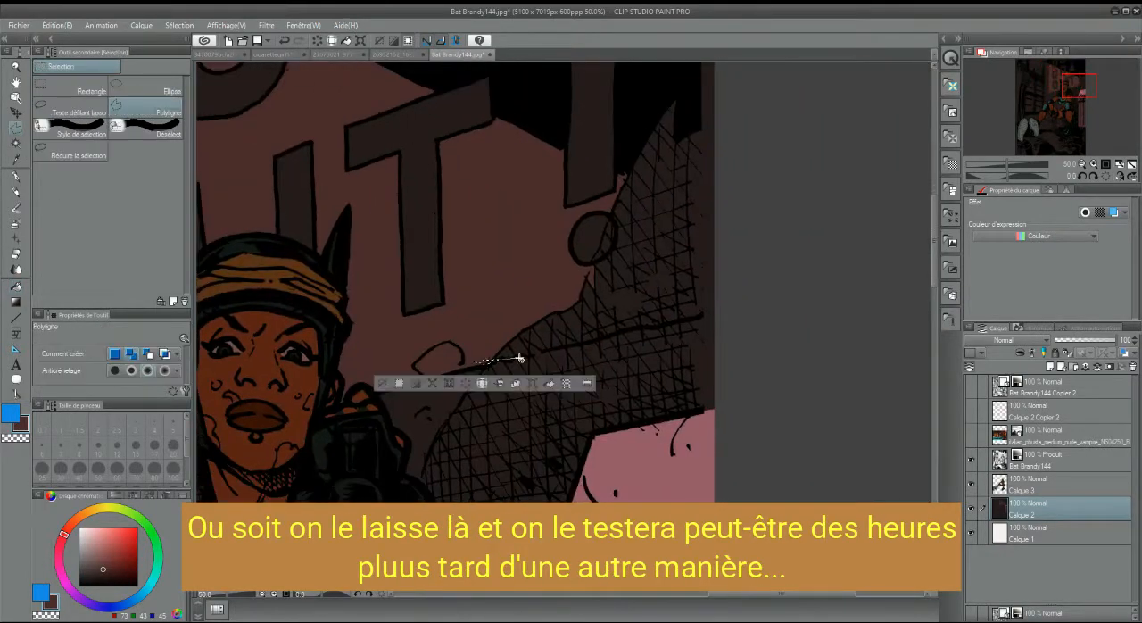
double_click(464, 353)
key("g")
left_click(681, 262)
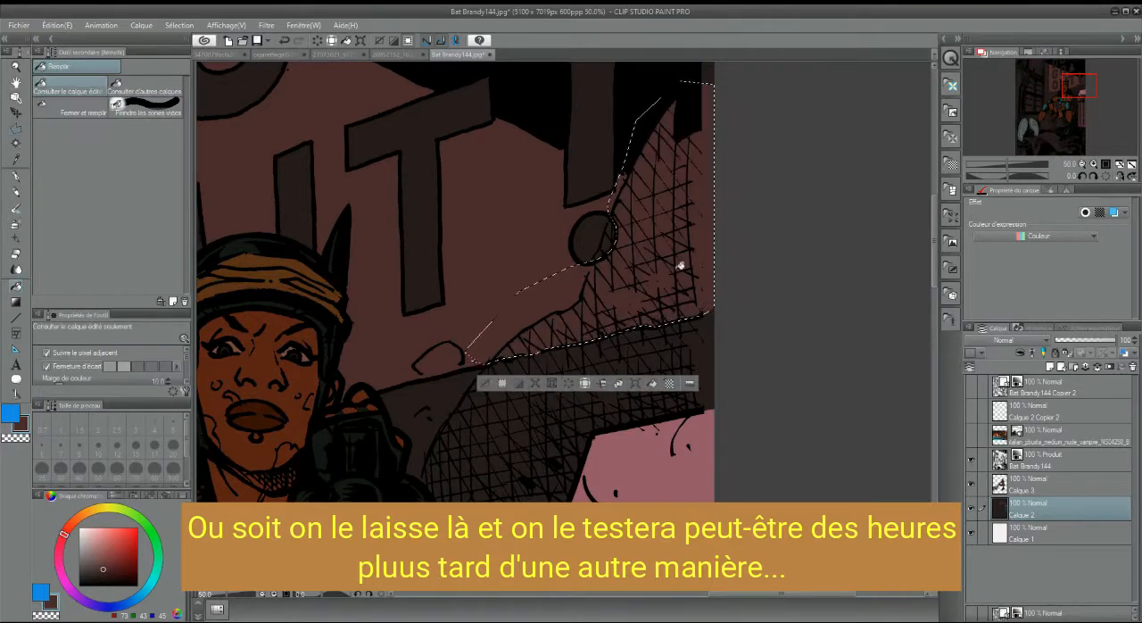
key("ctrl+d")
Sample the pink of the panel below the hatched wall and fill the letter G and the O beneath it
left_click(638, 455, "alt")
left_click_drag(267, 134, 760, 458)
left_click_drag(566, 352, 460, 210)
left_click(475, 200)
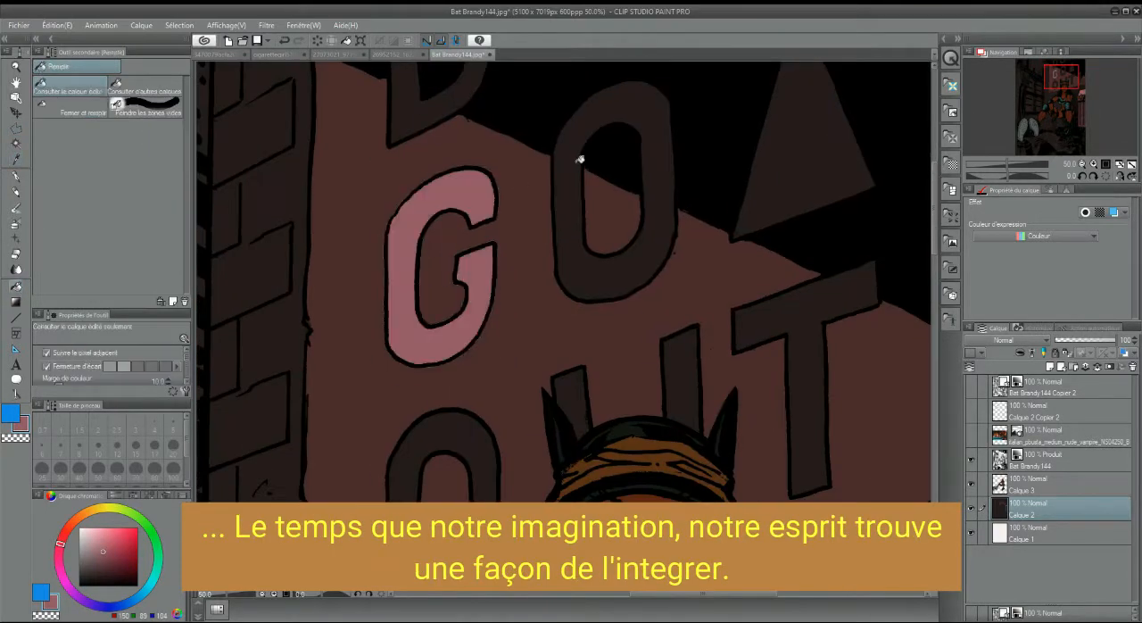
left_click(578, 160)
key("ctrl+z")
left_click(472, 427)
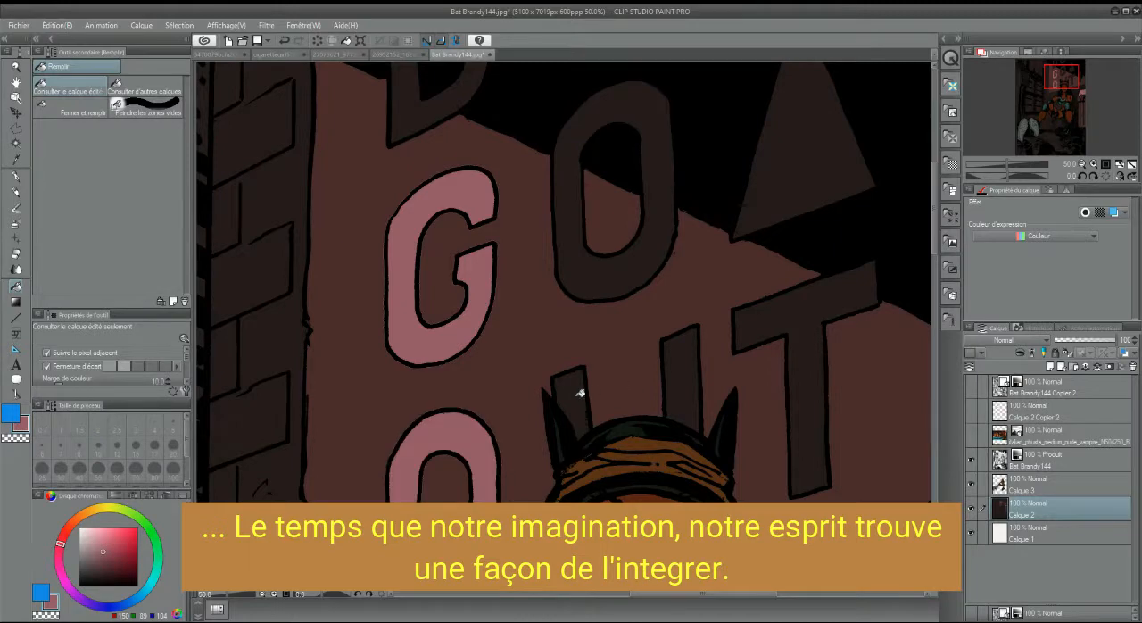
left_click(580, 391)
key("ctrl+z")
Select the areas around the remaining lettering, fill the letters, triangle and exclamation mark with the same pink and clear the selection
key("ctrl+minus")
key("ctrl+minus")
left_click(16, 129)
double_click(591, 446)
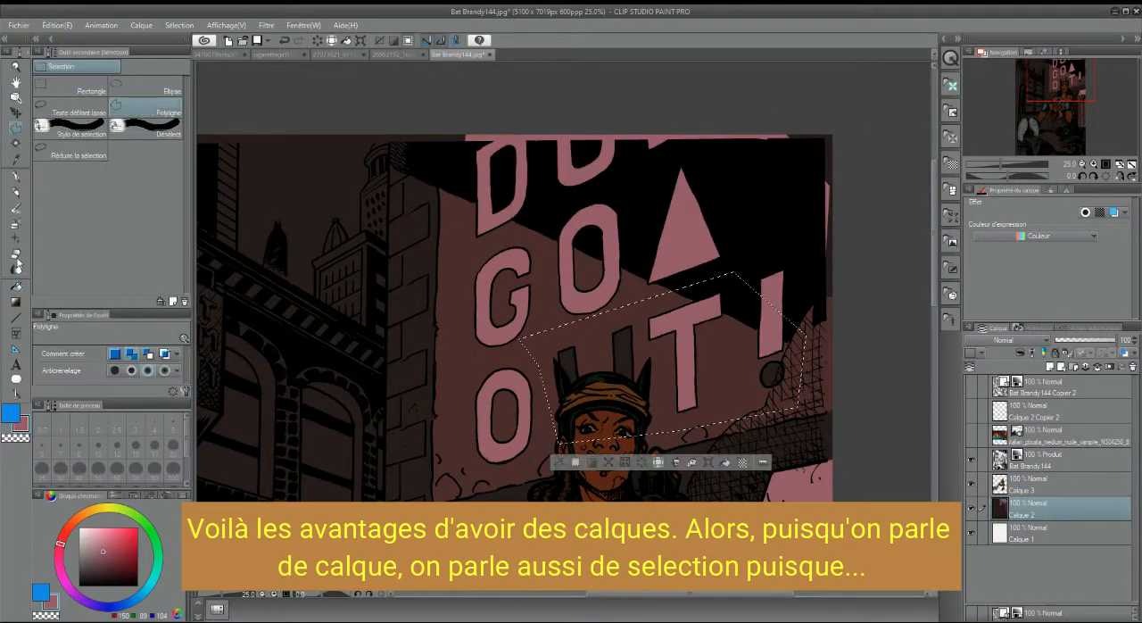
left_click(16, 287)
left_click(566, 361)
left_click(622, 348)
left_click(772, 375)
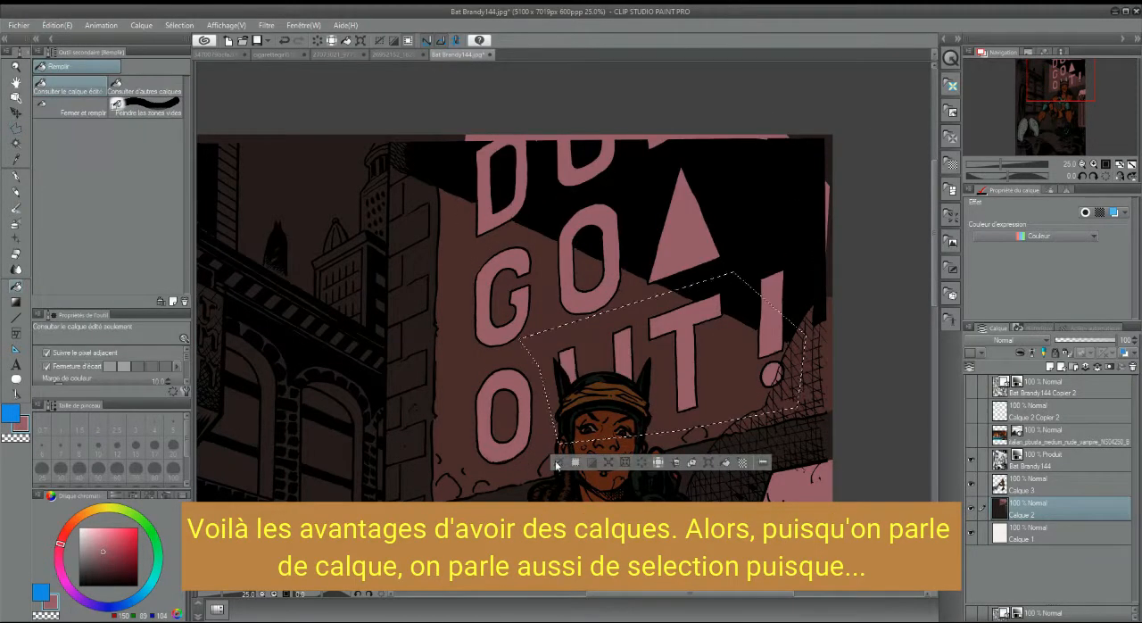
key("ctrl+d")
Select the small triangular bracket above the wheel under the ribbed container and fill it on Calque 2
left_click_drag(1053, 94, 1082, 123)
key("i")
left_click(1069, 491)
left_click(415, 247)
key("g")
scroll(1025, 96, "up", 1)
left_click(18, 159)
left_click(15, 127)
left_click(545, 400)
left_click(528, 430)
double_click(514, 397)
left_click(16, 287)
left_click(1069, 509)
left_click(527, 410)
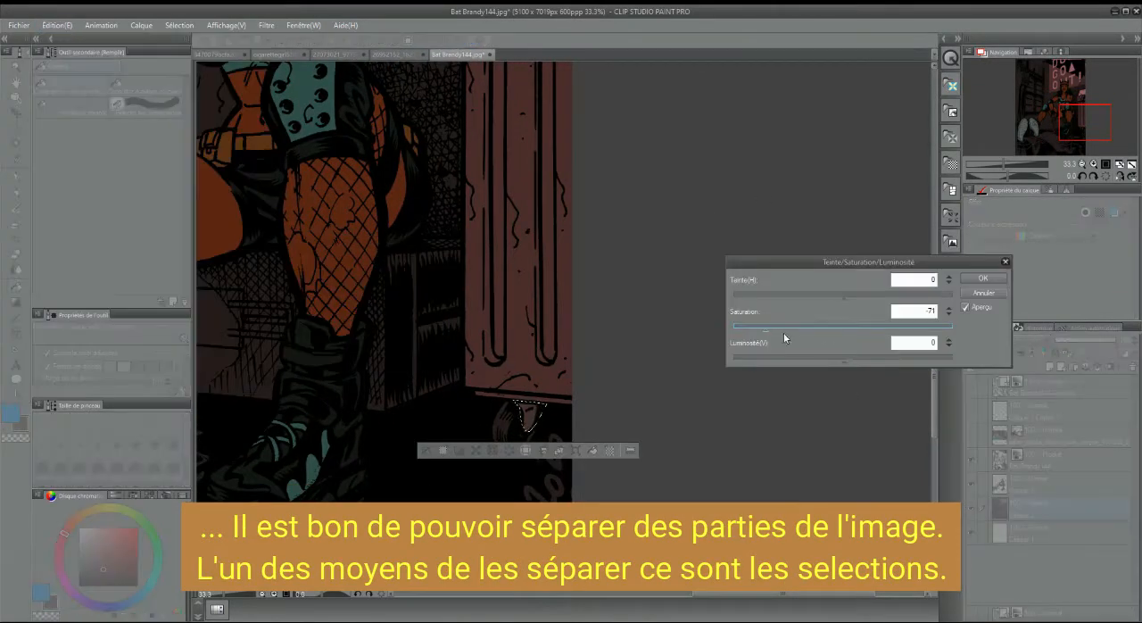
Outline the crate under the seated character with a polygon selection
left_click(569, 254)
left_click(639, 254)
left_click(660, 295)
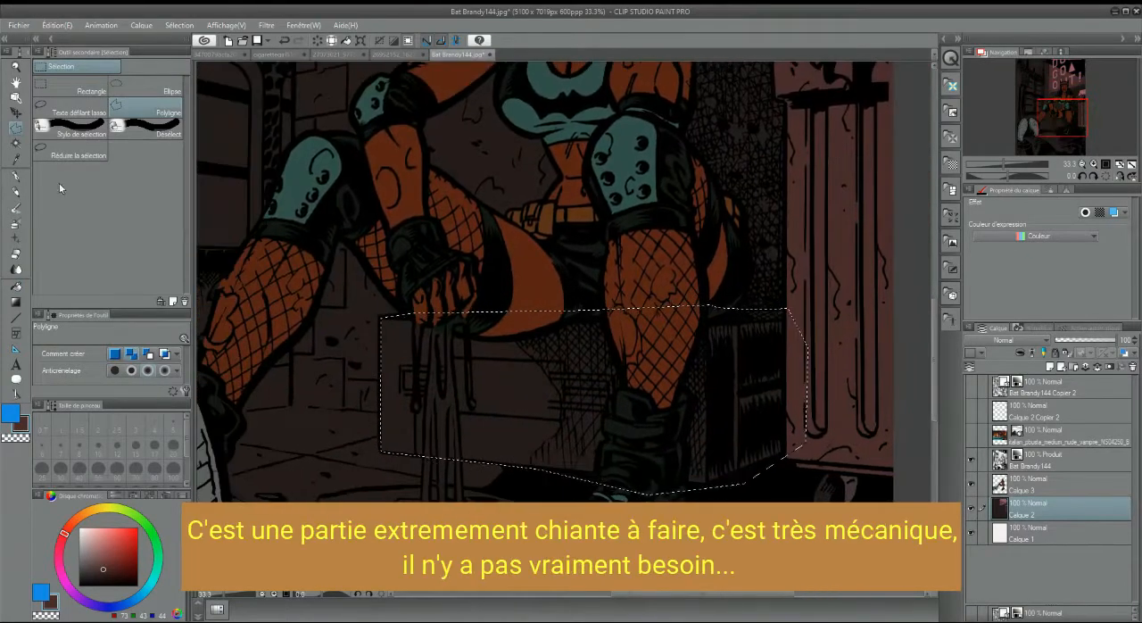
Fill the selected crate while trying several browns, settling on a dark greyish brown
key("g")
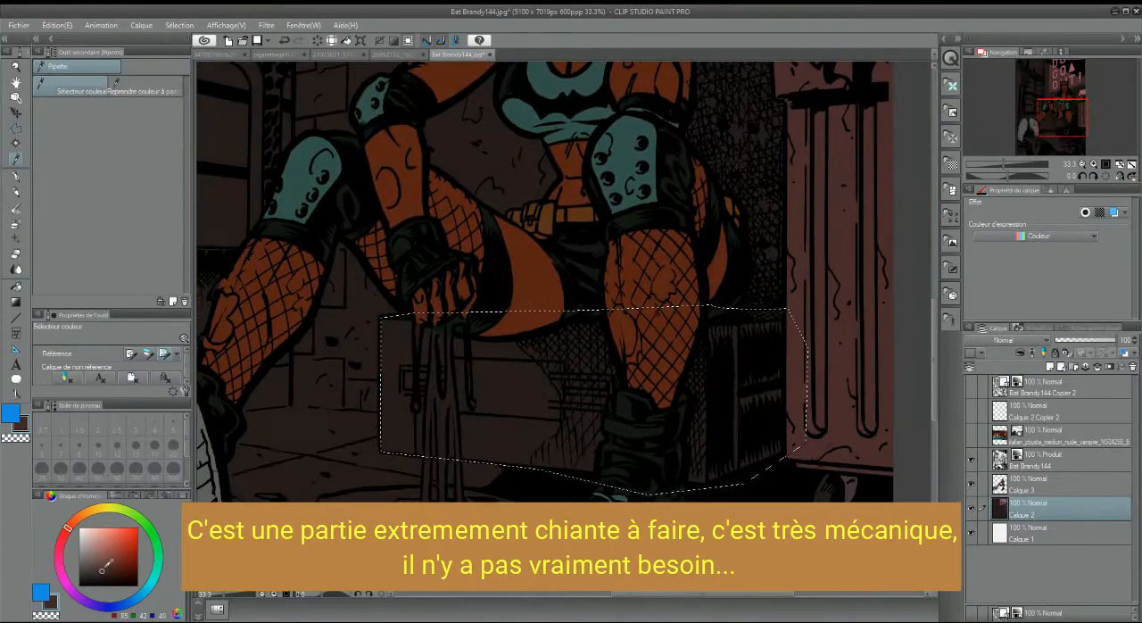
left_click(105, 557)
left_click(510, 411)
left_click(98, 576)
left_click(466, 408)
left_click(95, 560)
left_click(464, 440)
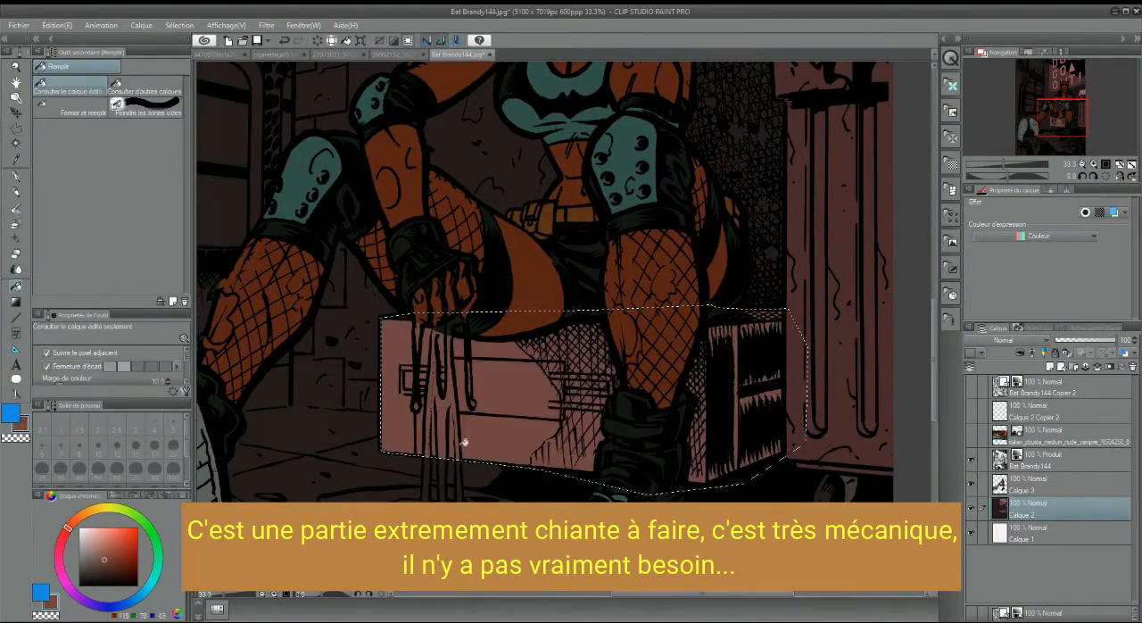
left_click(95, 570)
left_click(435, 422)
left_click(95, 574)
left_click(447, 420)
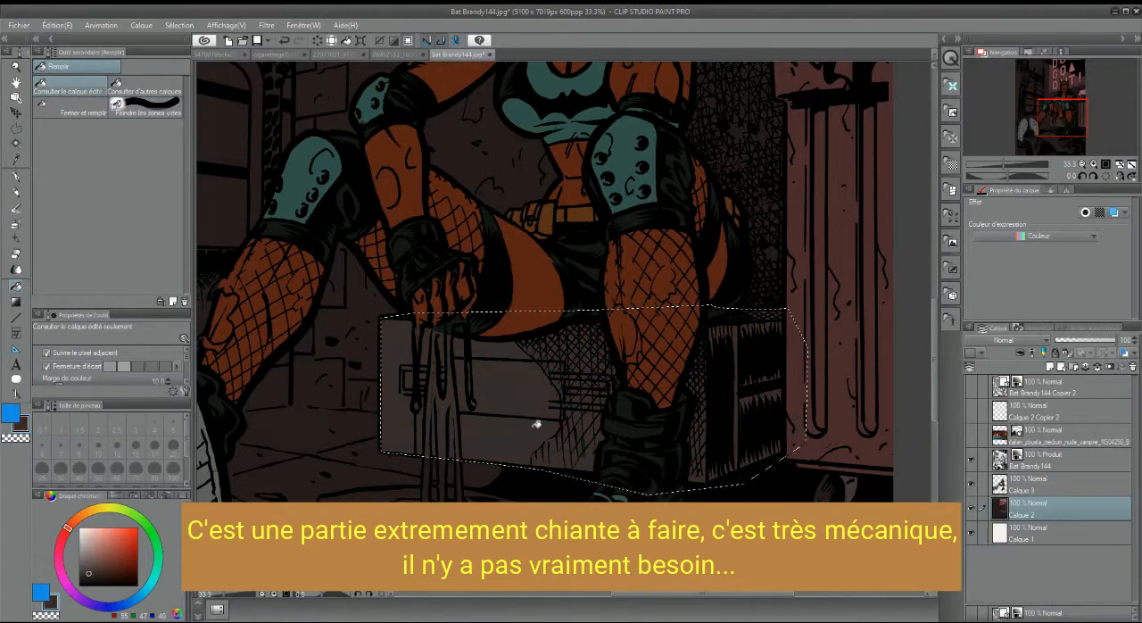
Select the crate's front panel and side fittings and adjust their luminosity with the Hue/Saturation/Luminosity correction
left_click_drag(1059, 100, 1060, 121)
scroll(678, 281, "up", 1)
key("m")
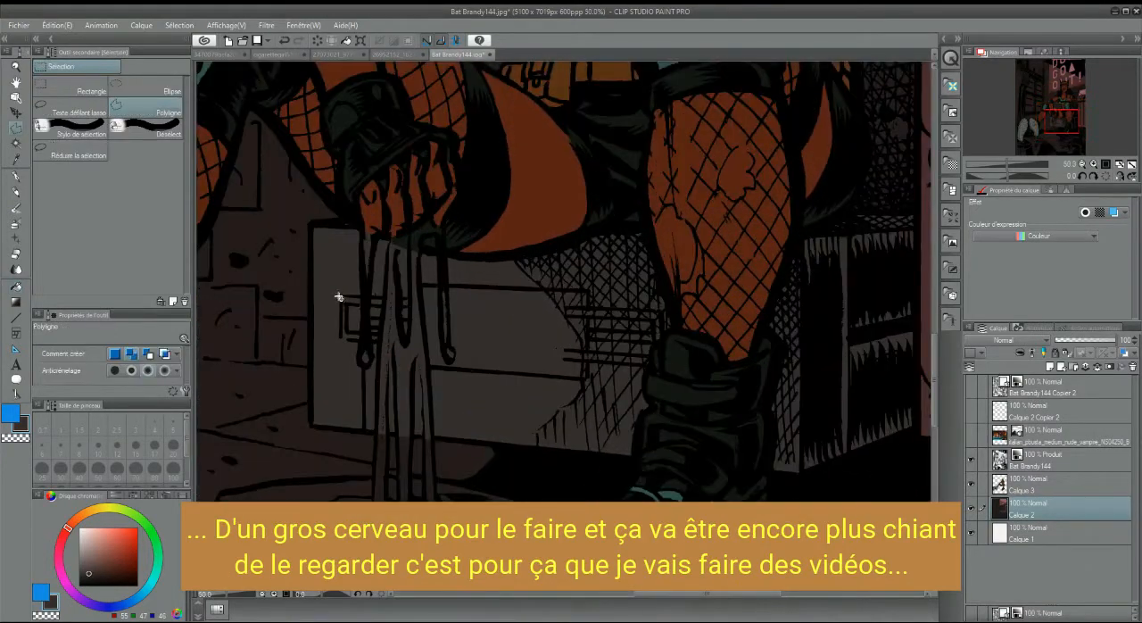
left_click(387, 340)
double_click(340, 338)
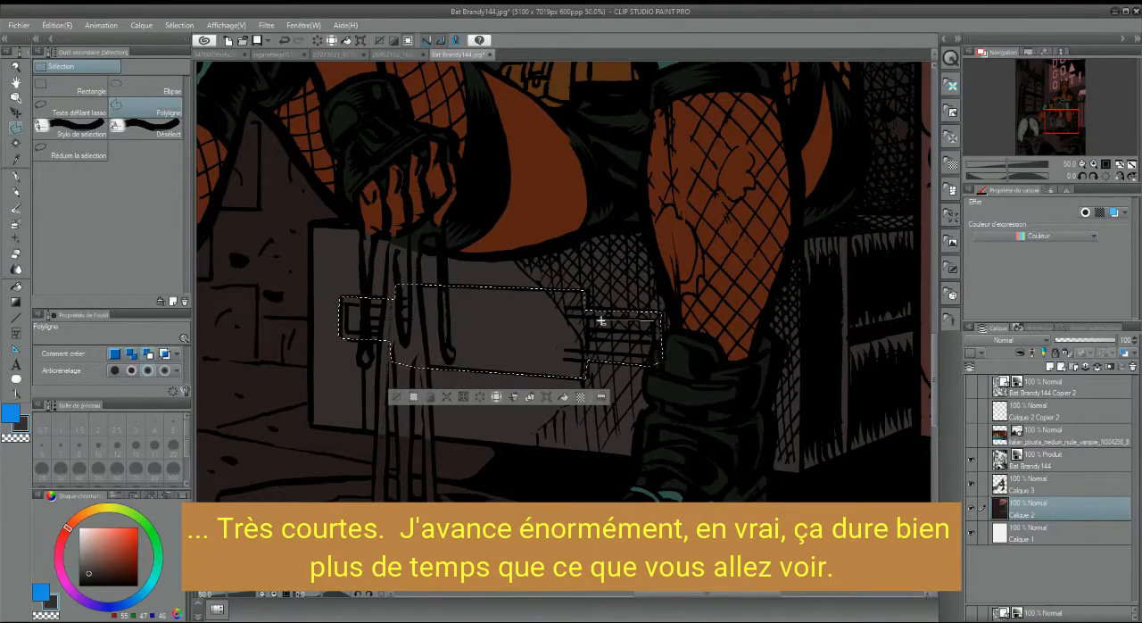
left_click(57, 25)
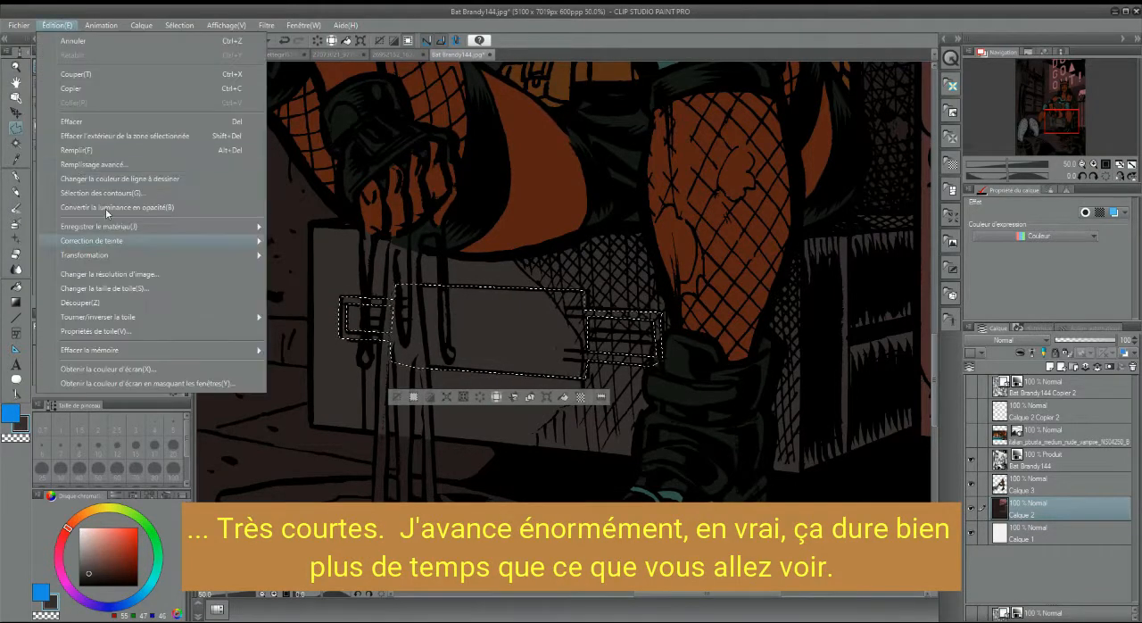
left_click(322, 284)
left_click_drag(874, 355, 829, 355)
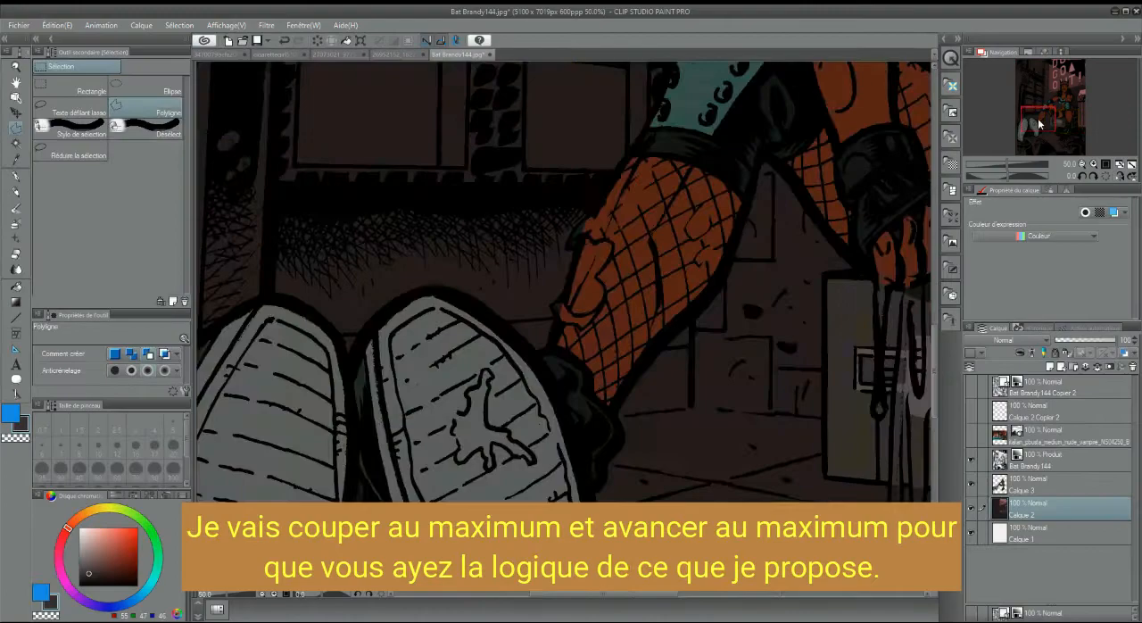
Select the brick column beside the lettered wall, following the staggered outline of its corner bricks
mouse_move(1040, 124)
left_mouse_down()
mouse_move(1056, 110)
mouse_move(1046, 124)
left_mouse_up()
scroll(1056, 109, "down", 1)
scroll(1048, 101, "down", 3)
scroll(1074, 125, "up", 5)
left_click(1078, 165)
left_click(1082, 165)
left_click(1082, 165)
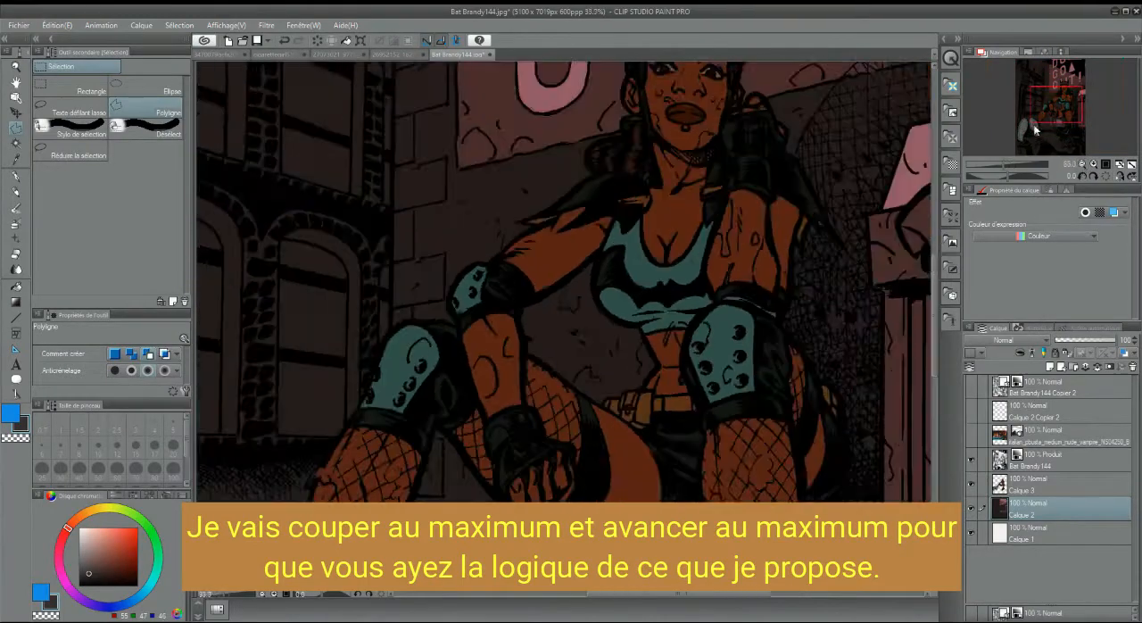
left_click(1082, 165)
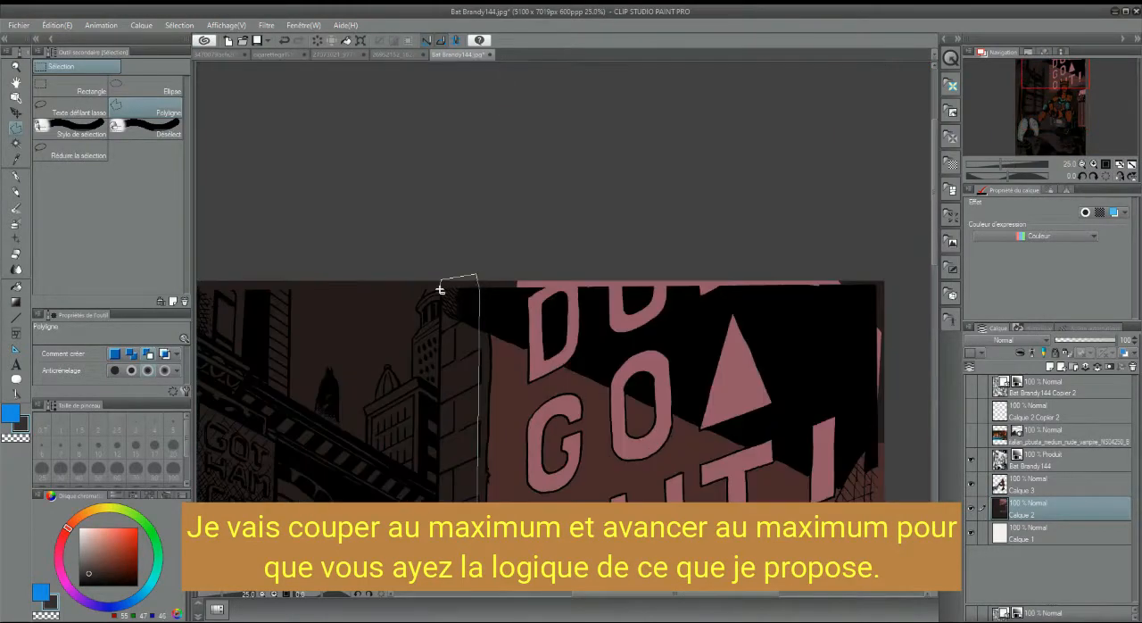
scroll(437, 357, "down", 10)
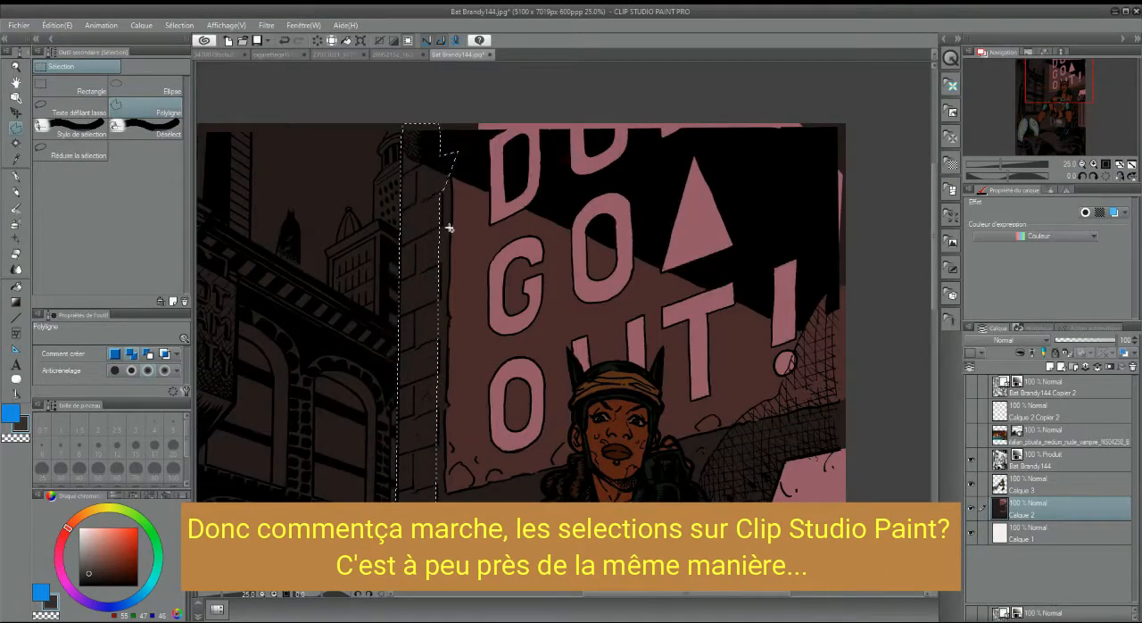
left_click(415, 204)
left_click(464, 179)
left_click(463, 155)
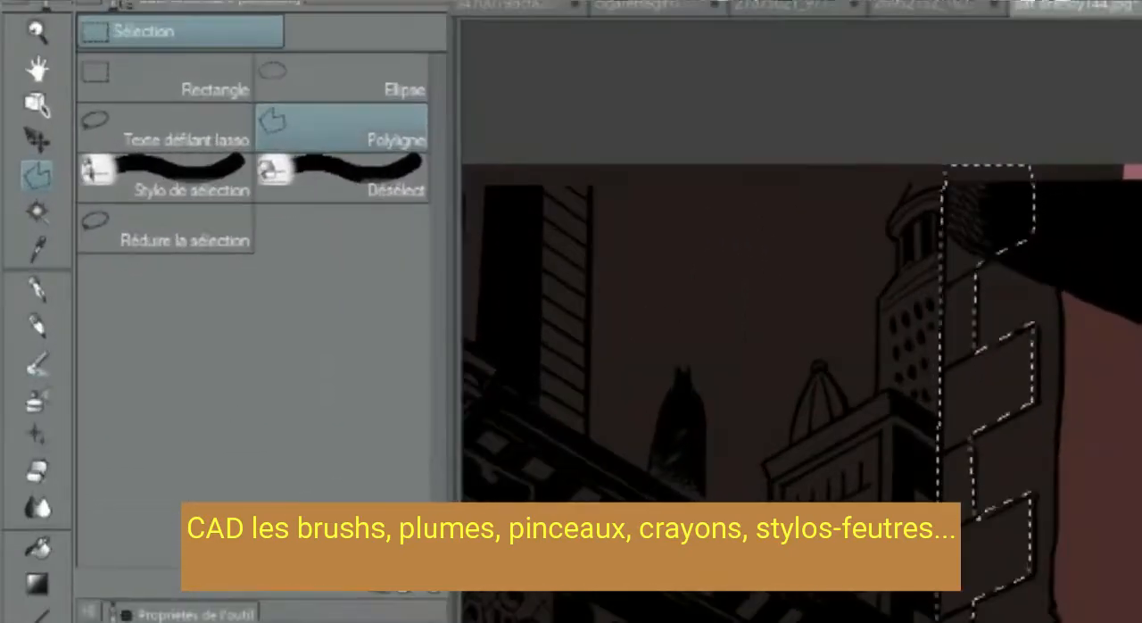
mouse_move(696, 464)
left_mouse_down()
mouse_move(689, 364)
mouse_move(710, 122)
left_mouse_up()
left_click(717, 442)
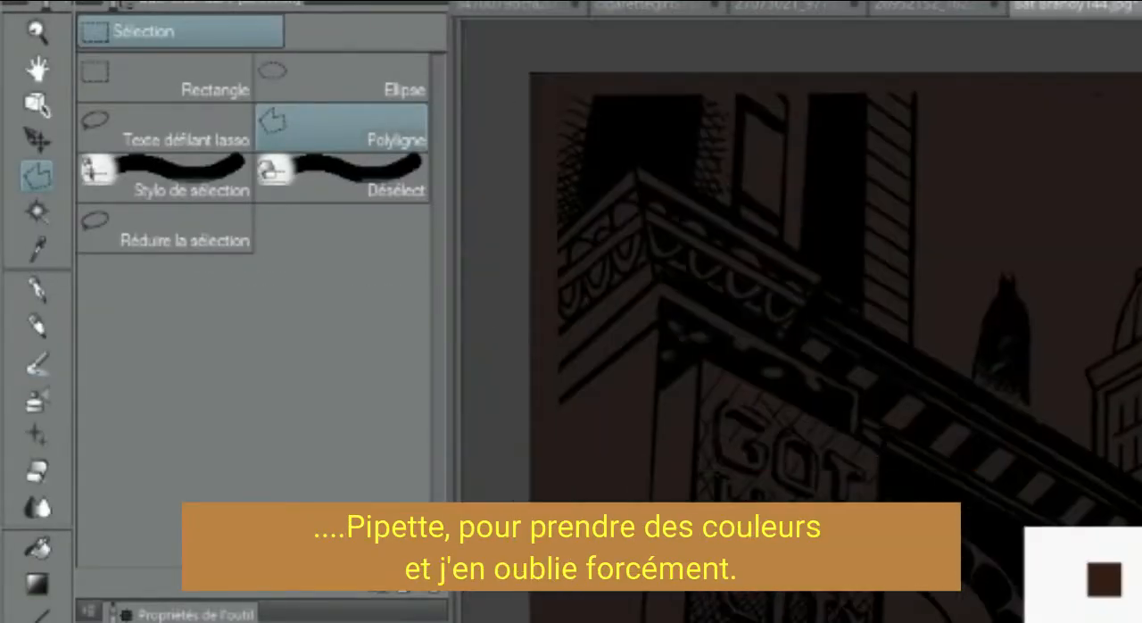
scroll(801, 321, "down", 2)
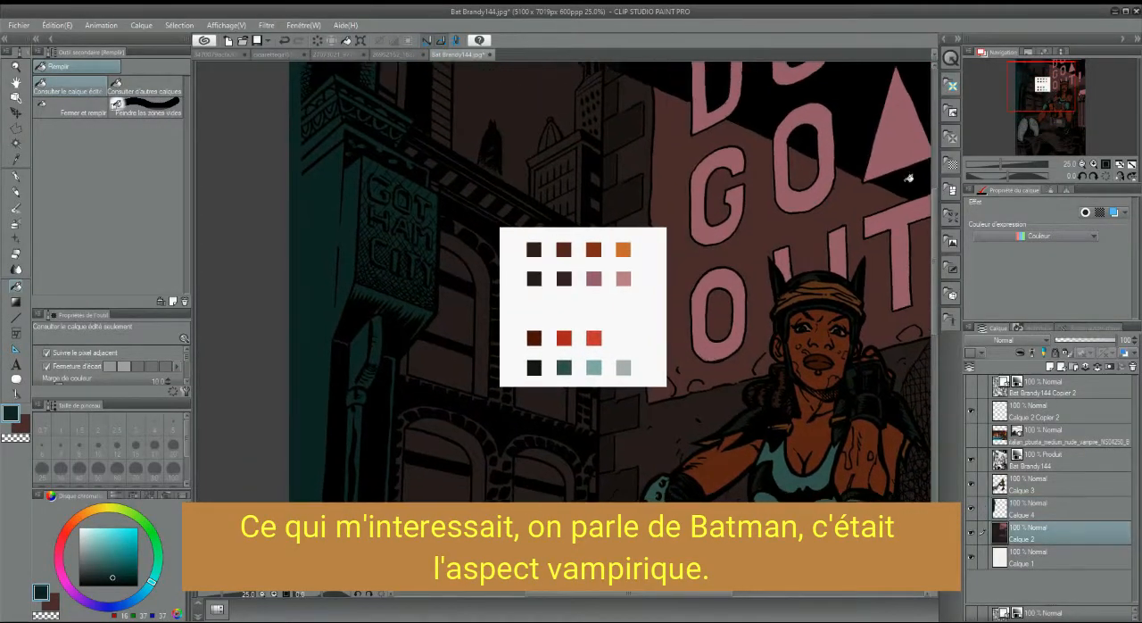
Sample the dark reddish brown from the palette swatches and shift its hue towards crimson
key("i")
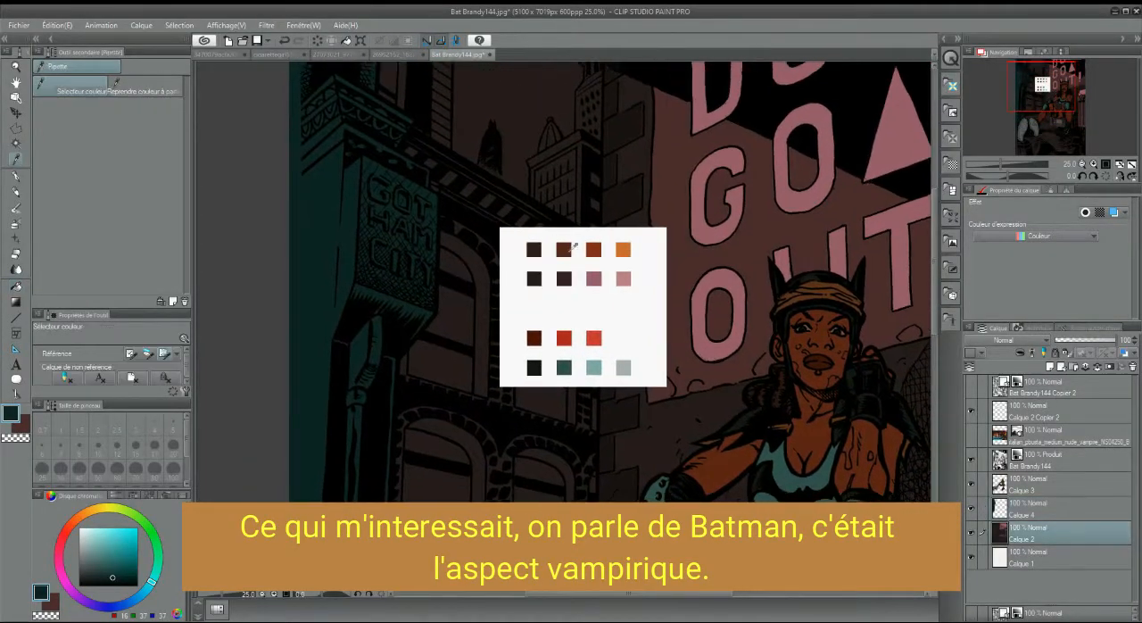
left_click(650, 198)
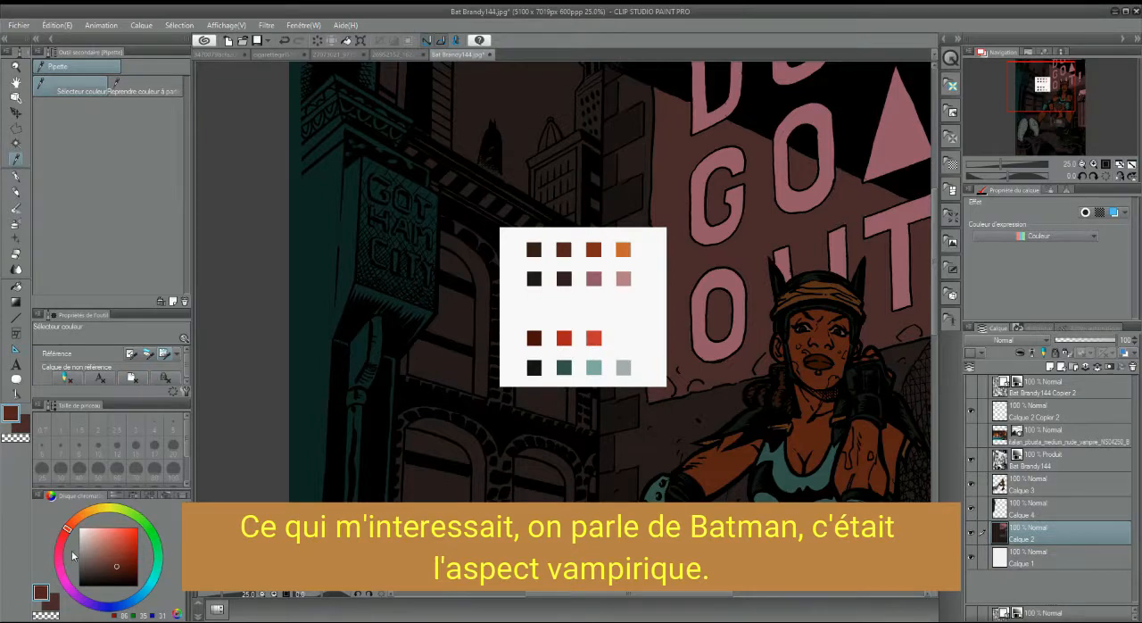
left_click(60, 547)
Outline the sky and the building beside the brick column with a polygon selection
left_click(16, 129)
left_click(598, 535)
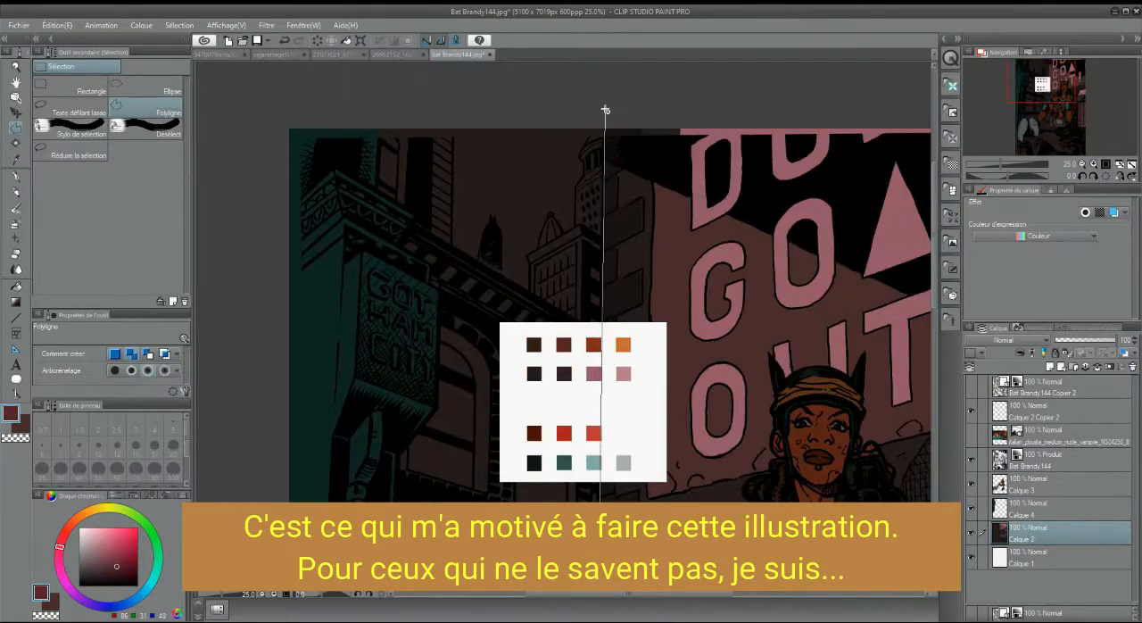
scroll(605, 110, "down", 5)
left_click(594, 483)
left_click(599, 346)
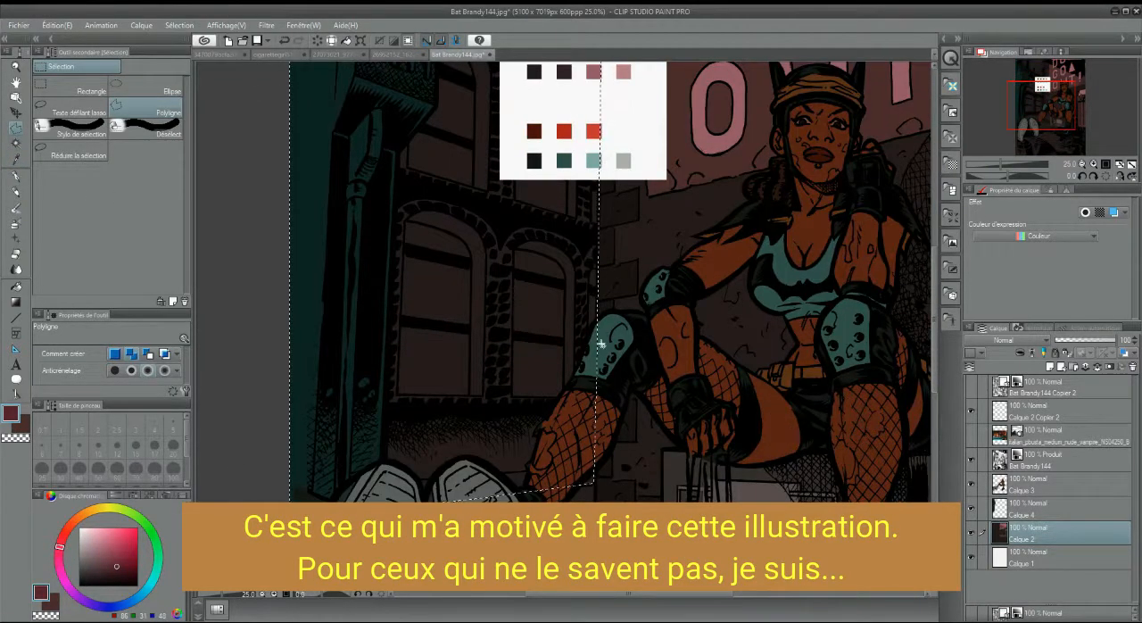
left_click(16, 303)
left_click(535, 312)
key("ctrl+z")
Create a new layer above Calque 2, fill the selected sky and building with the dark crimson and clear the selection
left_click(1049, 366)
left_click(16, 286)
left_click(535, 312)
left_click_drag(1057, 119, 1061, 96)
key("ctrl+d")
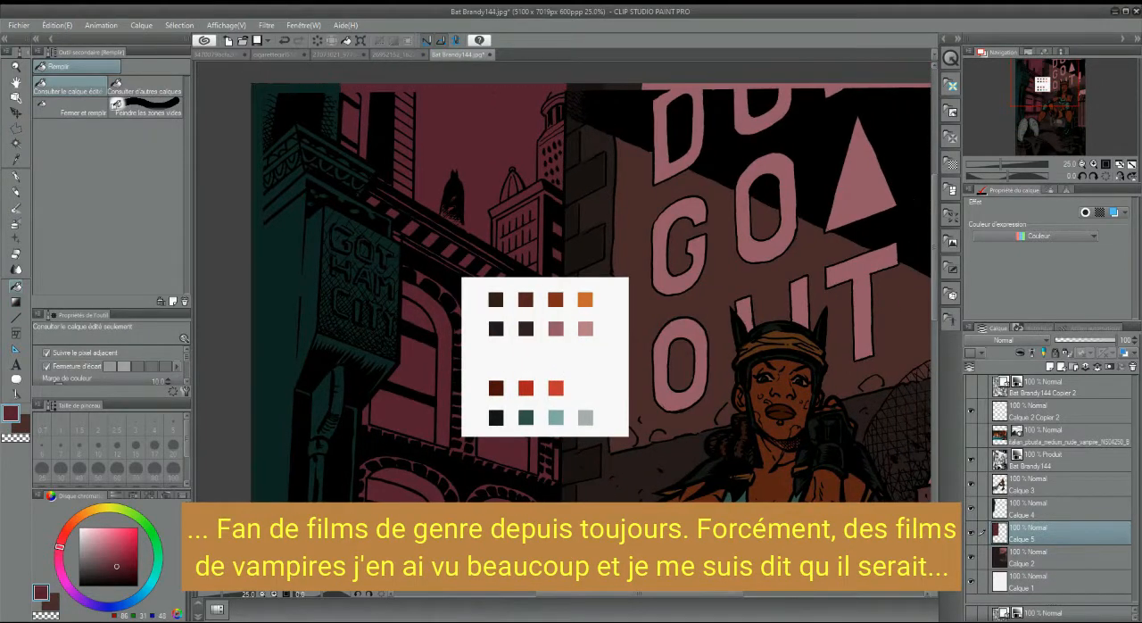
Outline the stepped skyscraper next to the brick column with a polygon selection, from its lower block up to the rounded top
left_click(16, 128)
key("ctrl+plus")
key("ctrl+plus")
left_click_drag(417, 168, 366, 415)
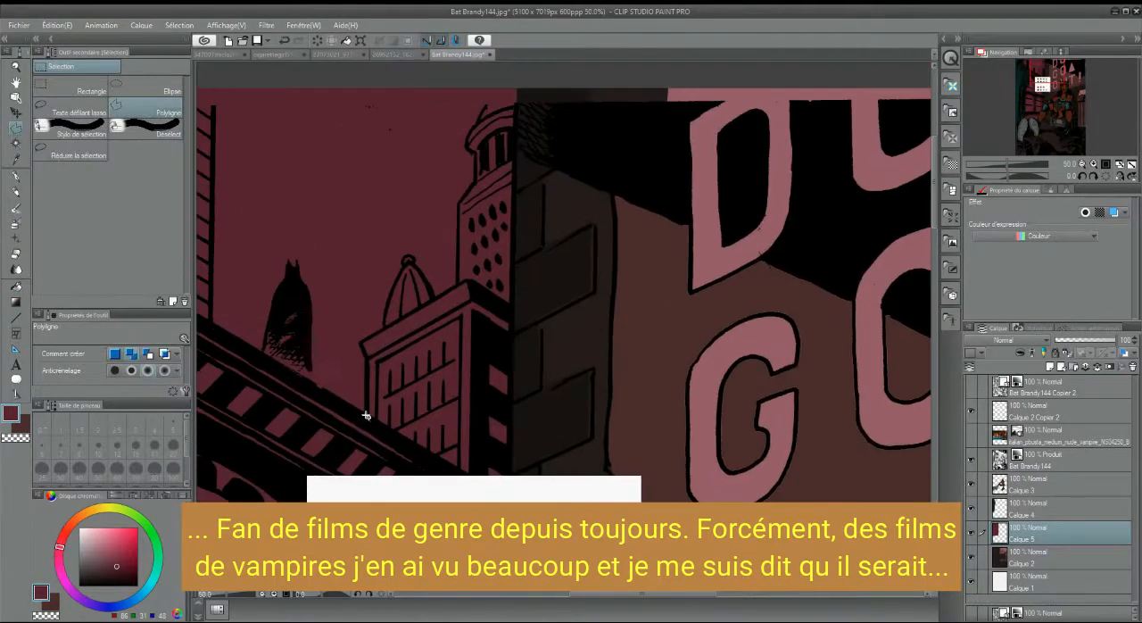
left_click(459, 285)
left_click(459, 204)
left_click(473, 180)
left_click(367, 419)
Sample the rust orange from the palette swatches, fill the selected skyscraper with it and clear the selection
key("i")
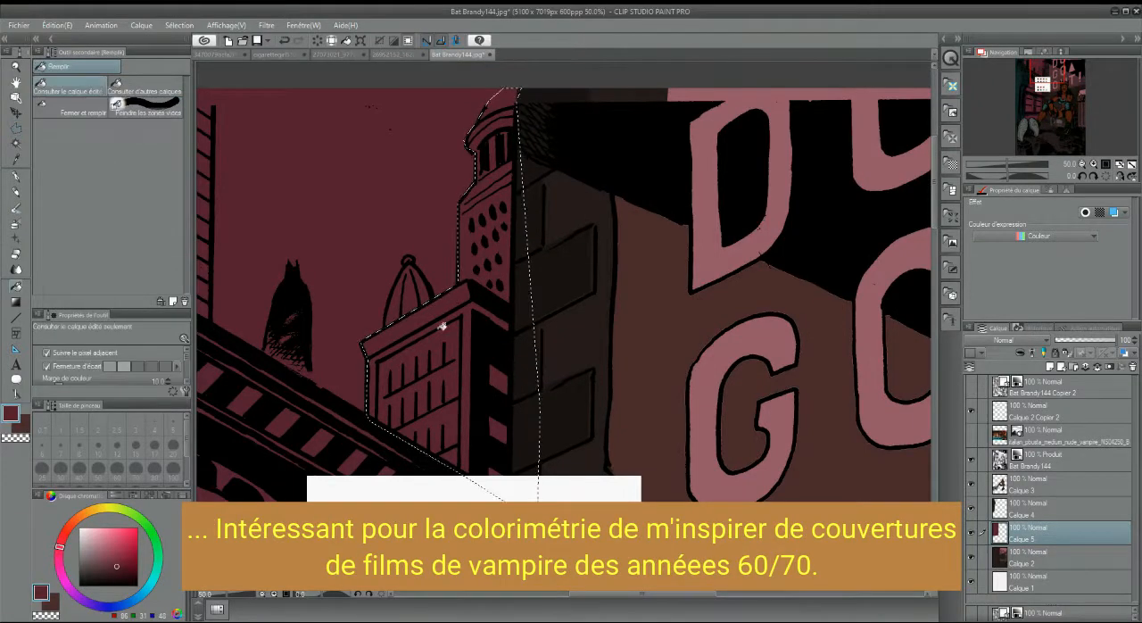
key("g")
left_click(370, 398)
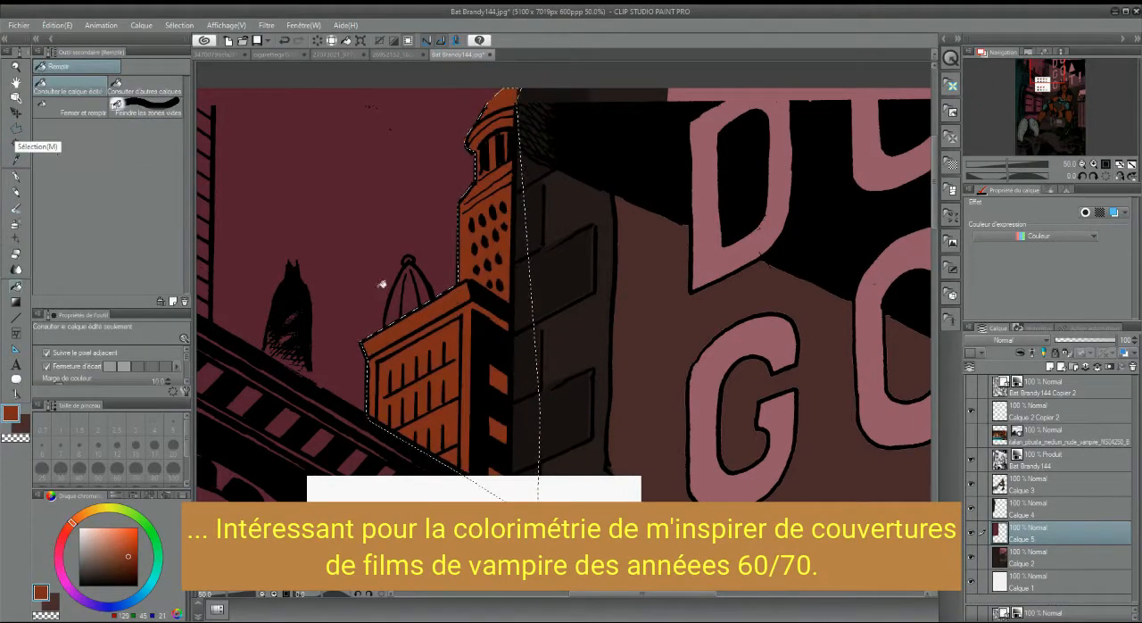
key("ctrl+d")
Auto-select the inner areas of the small dome on the Bat Brandy144 layer and reduce the selected area
left_click_drag(382, 283, 355, 260)
key("w")
left_click(1033, 462)
left_click(382, 241)
left_click(179, 25)
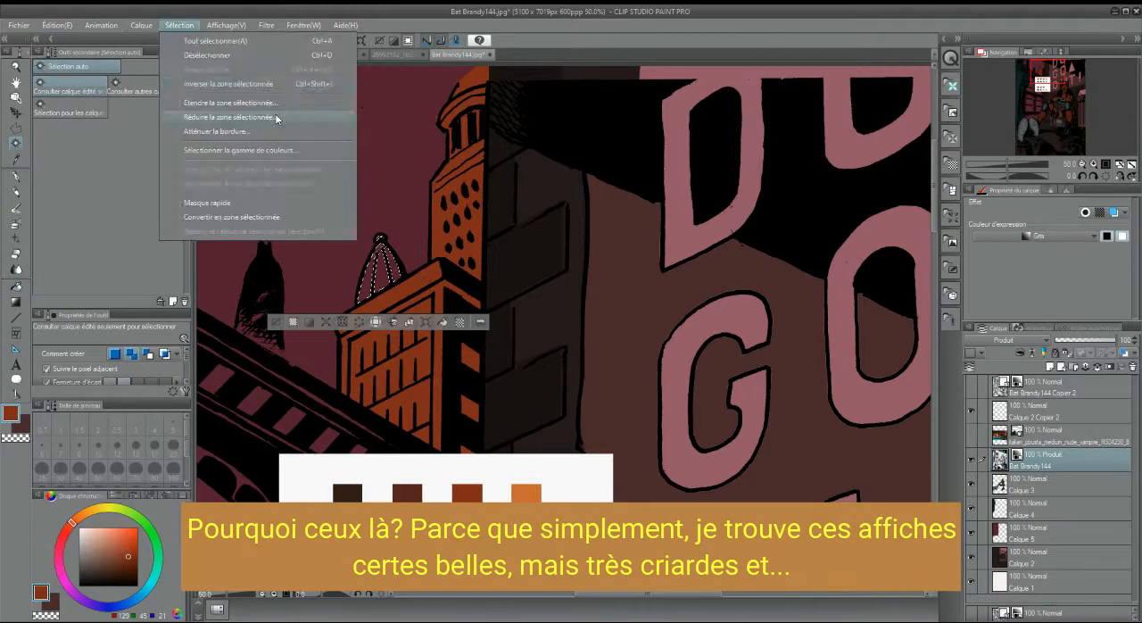
left_click(273, 115)
Fill the selected dome with the rust orange on Calque 5 and clear the selection
left_click(1044, 532)
key("g")
left_click(385, 252)
key("ctrl+d")
Outline the sky area between the striped tower and the brick column with a polygon selection, following the sloping cornice below
left_click_drag(1041, 80, 1032, 77)
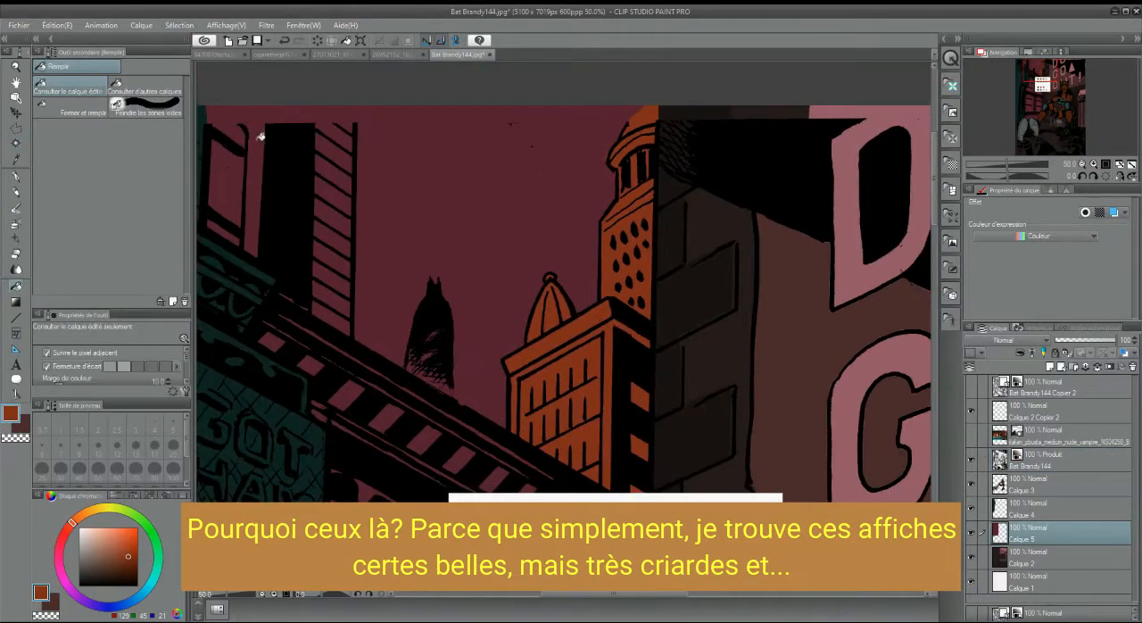
left_click(17, 271)
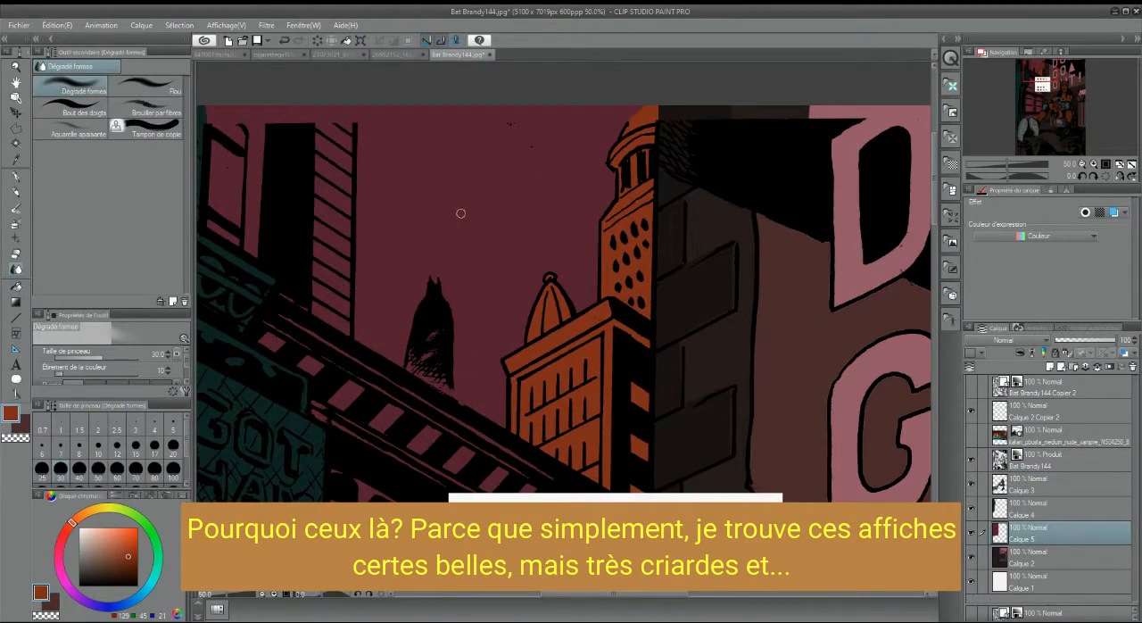
left_click_drag(1037, 72, 1037, 73)
left_click(16, 129)
left_click(674, 94)
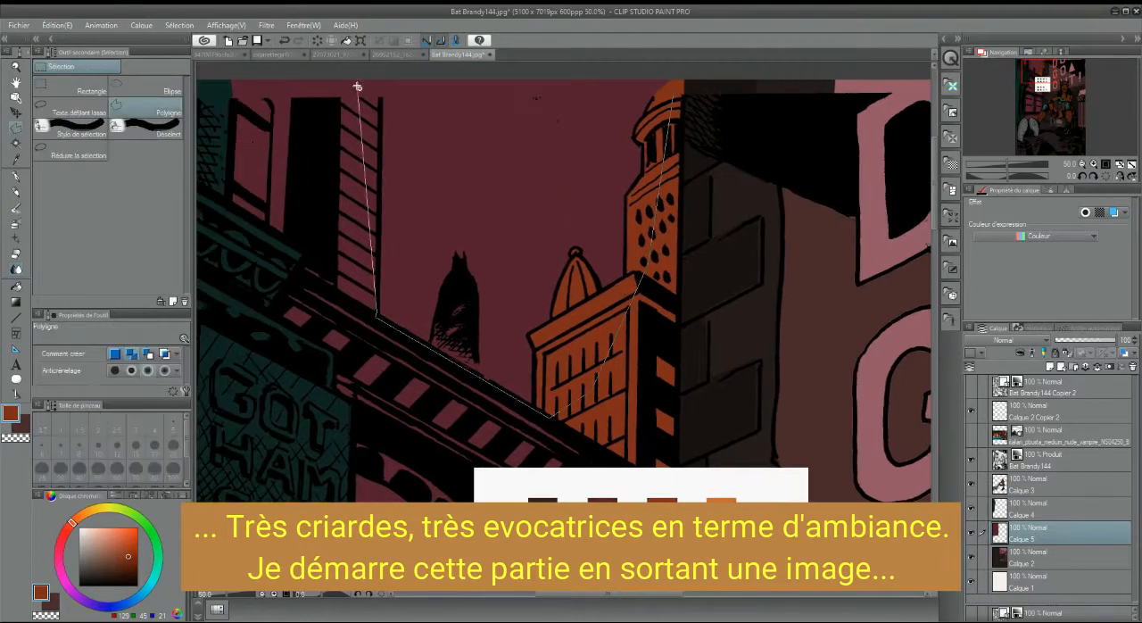
left_click(675, 92)
Sample the light orange palette swatch and fill the selected sky with it on Calque 5
left_click(16, 302)
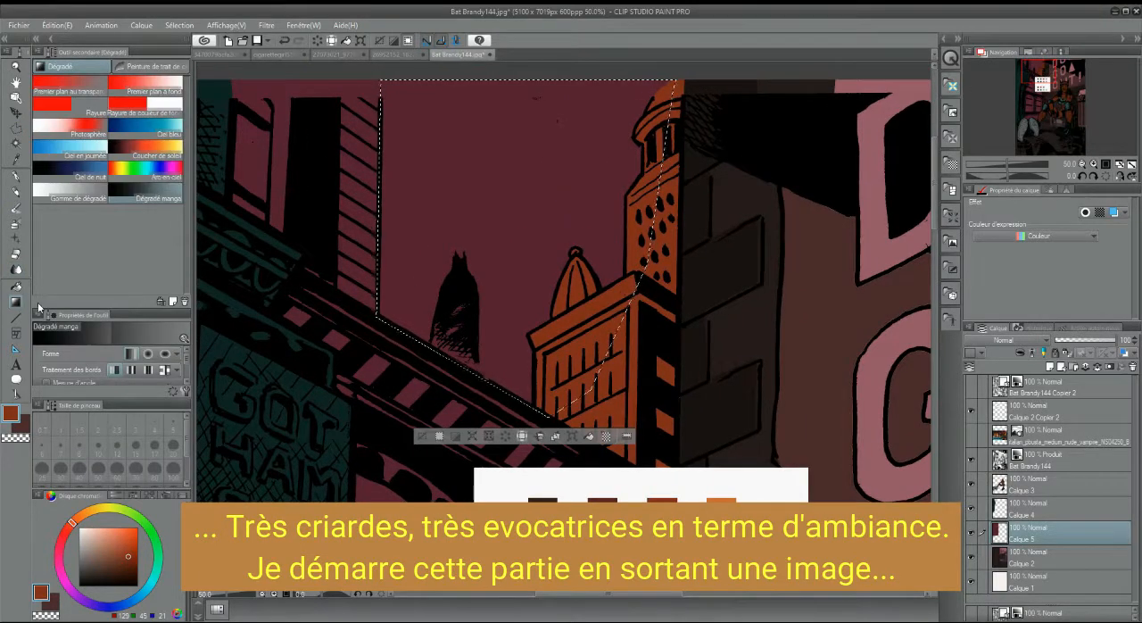
left_click(16, 159)
left_click(721, 509)
left_click(16, 286)
left_click(431, 201)
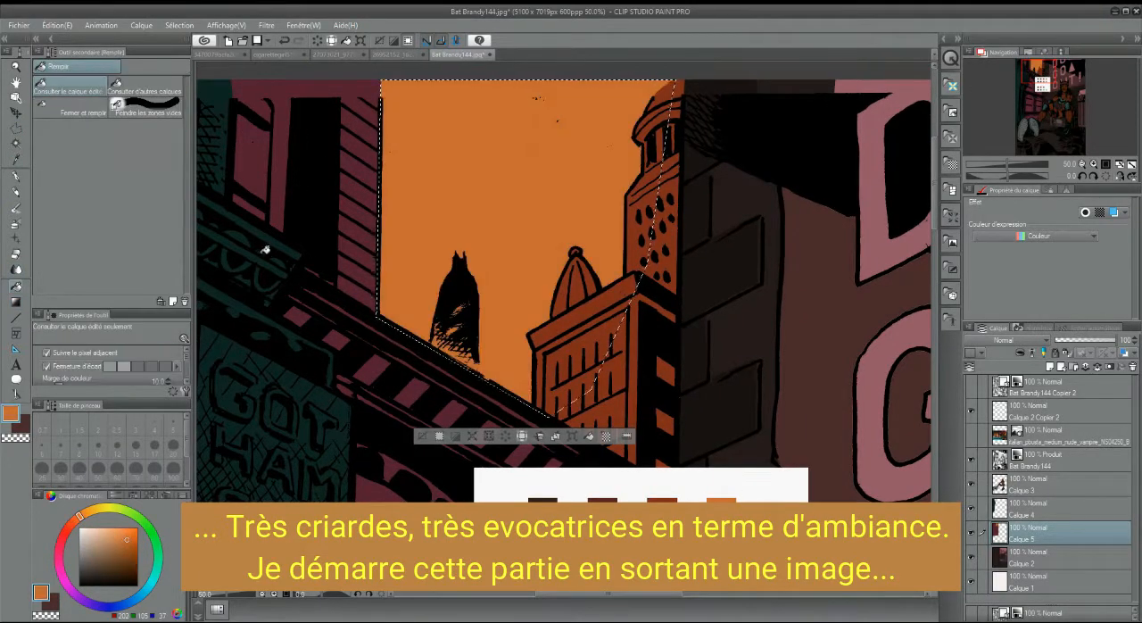
Sample the darkest brown swatch from the palette's first row and fill the selected sky with it
left_click(16, 159)
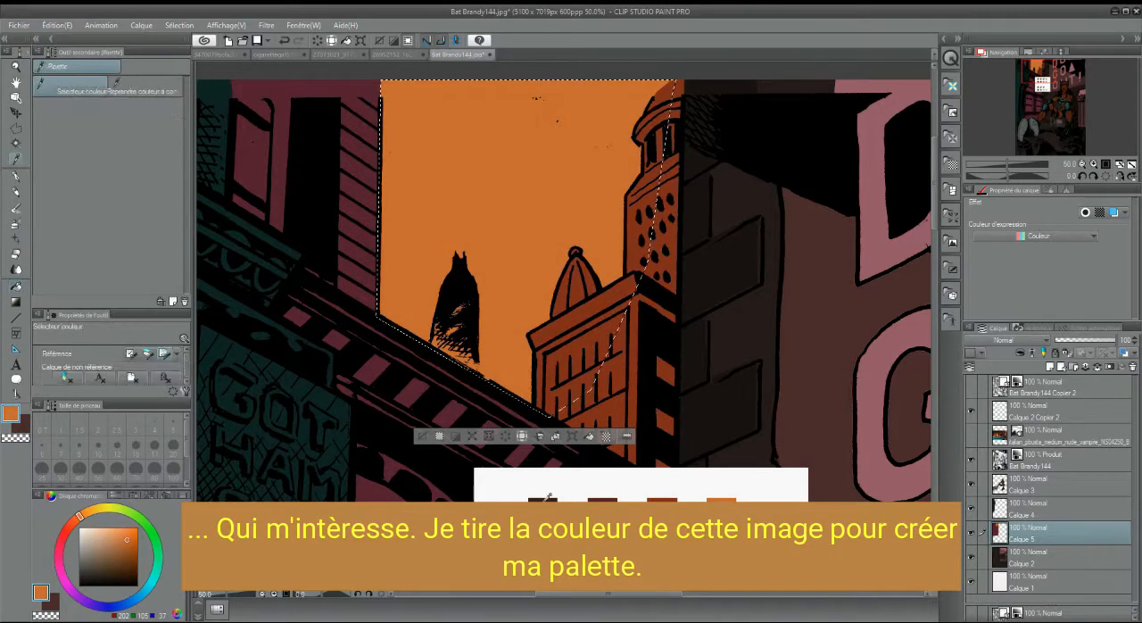
left_click(543, 508)
left_click(16, 287)
left_click(458, 203)
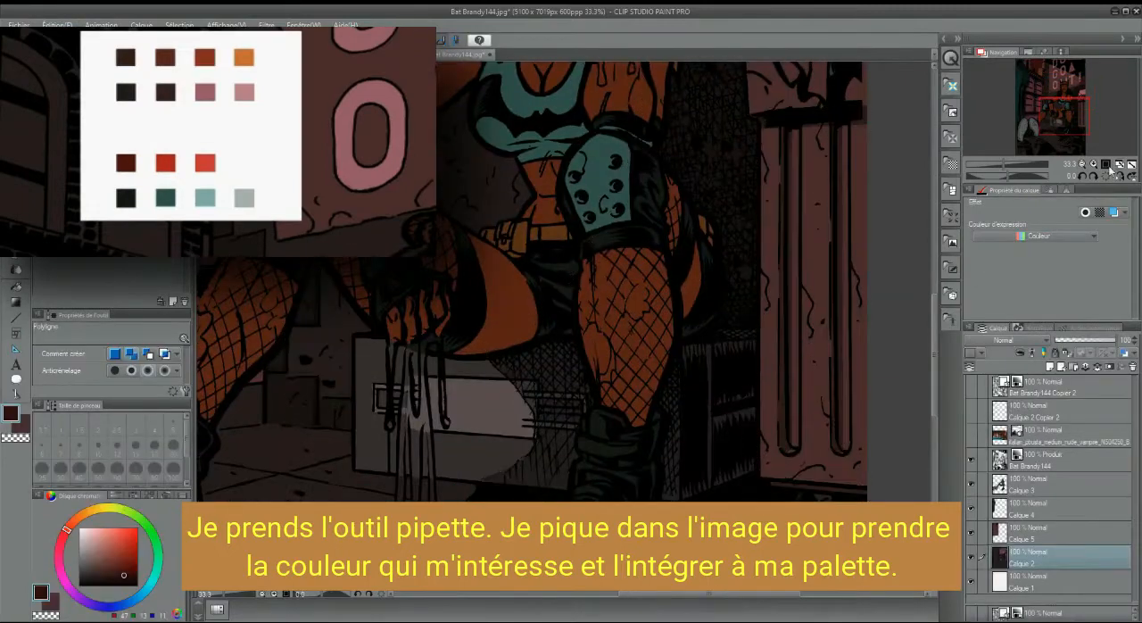
Sample the mauve from the artwork, fill the target area with it on Calque 2 and clear the selection
mouse_move(1059, 75)
left_mouse_down()
mouse_move(1049, 112)
mouse_move(1069, 115)
mouse_move(1067, 92)
mouse_move(1076, 99)
mouse_move(1062, 87)
left_mouse_up()
key("i")
left_click(618, 301)
key("g")
left_click(630, 317)
key("ctrl+d")
Outline the lettered wall along its slanted lower edge with a polygon selection, apply a tonal adjustment to it and clear the selection
key("m")
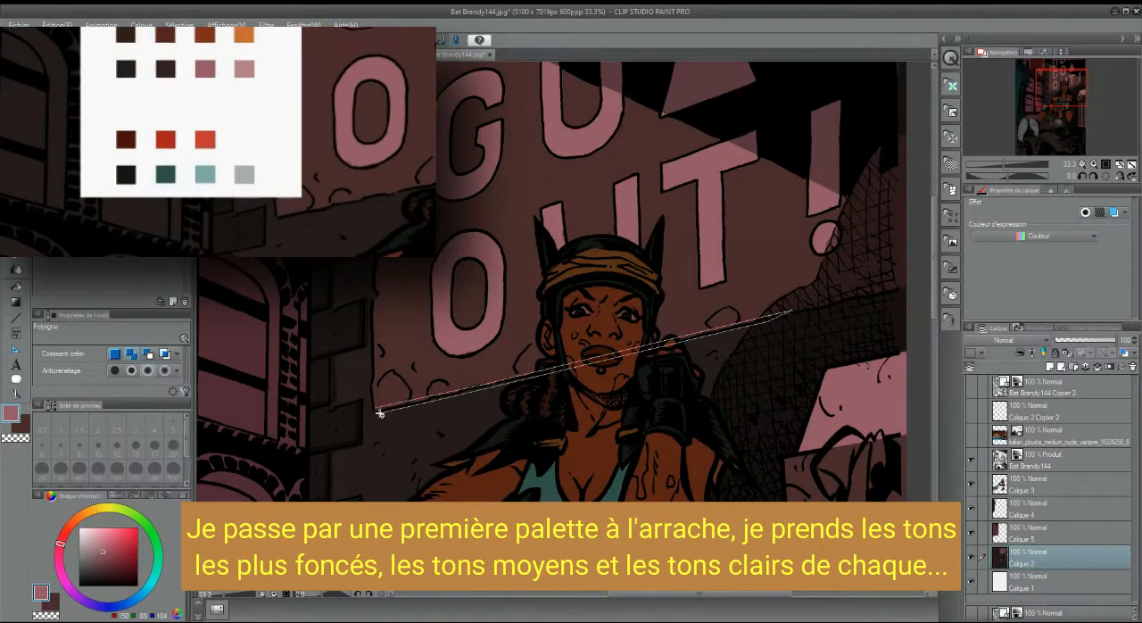
double_click(381, 410)
left_click(57, 25)
left_click(268, 239)
left_click_drag(831, 364, 807, 364)
key("Return")
left_click(480, 432)
Create a new layer above Calque 3 for the blood and sample a very dark red as the drawing colour
mouse_move(1062, 82)
left_mouse_down()
mouse_move(1064, 131)
mouse_move(1042, 83)
mouse_move(1075, 81)
mouse_move(1040, 106)
mouse_move(1069, 89)
mouse_move(1057, 99)
mouse_move(1037, 83)
mouse_move(1049, 93)
left_mouse_up()
left_click(1040, 510)
key("ctrl+minus")
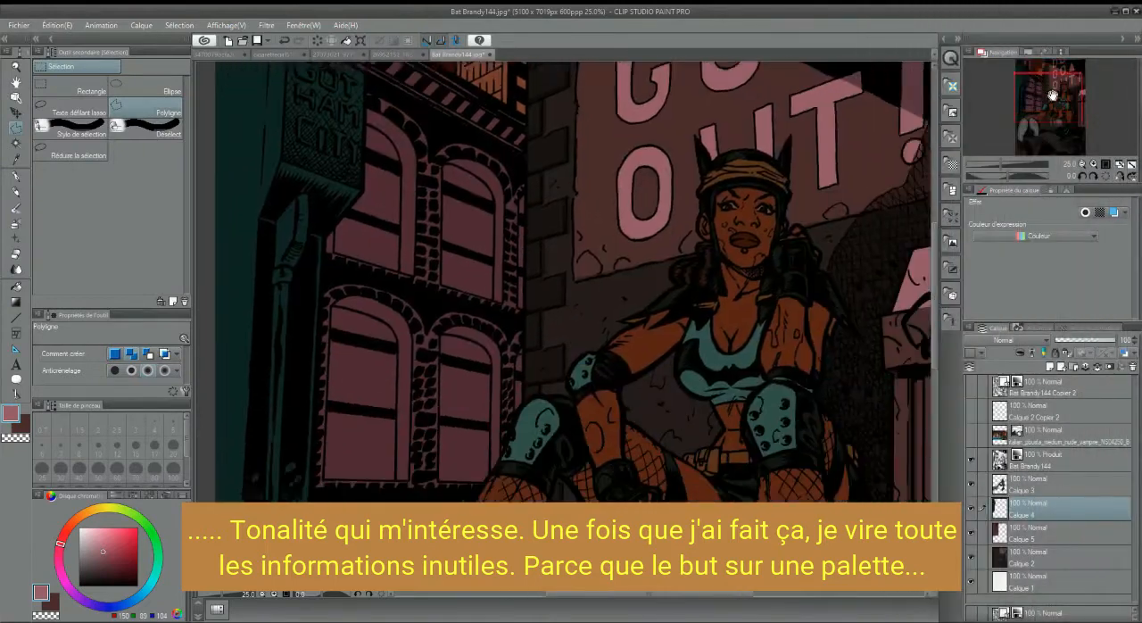
left_click_drag(1053, 95, 1051, 93)
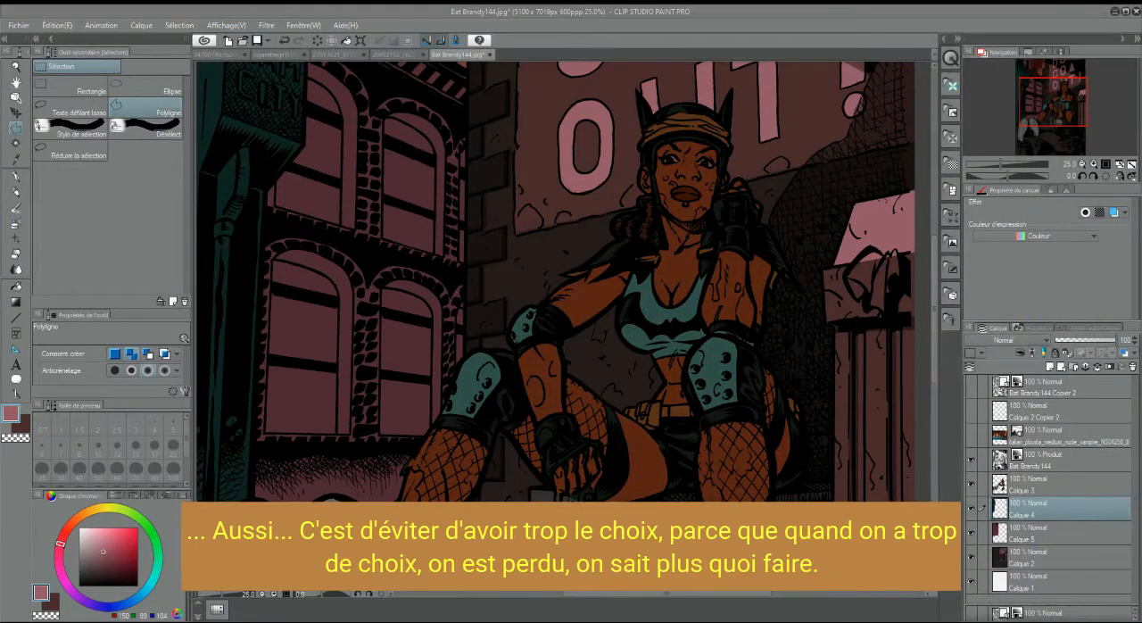
left_click(1051, 368)
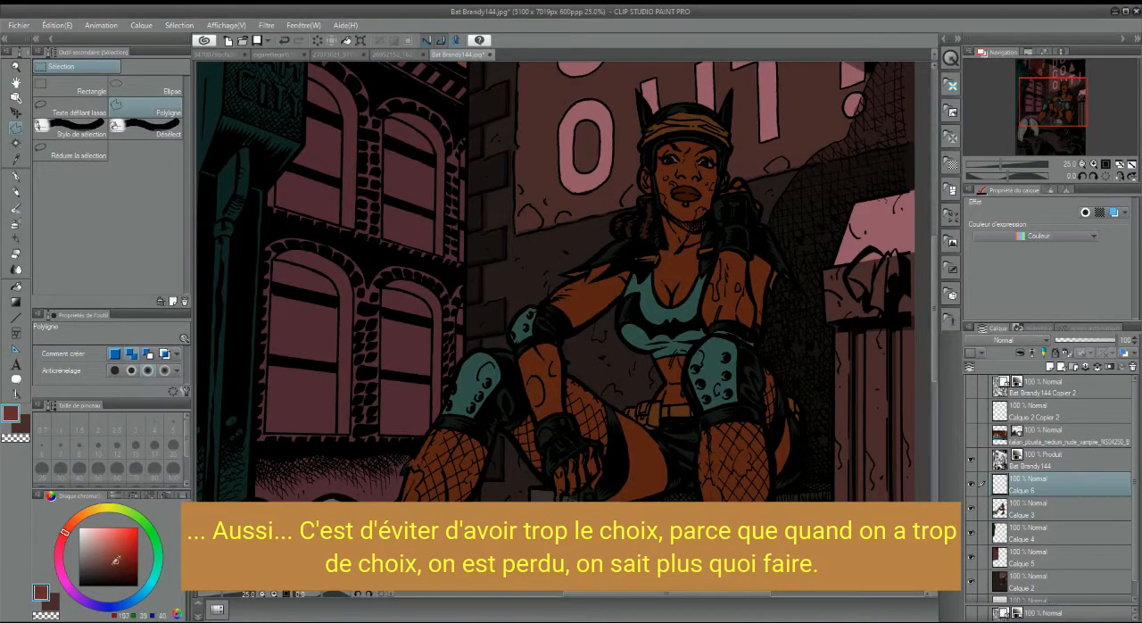
left_click_drag(1075, 114, 1068, 87)
left_click(16, 159)
left_click(420, 152)
Lasso the inked blood-stain patches on the woman's cheeks and jaw into one selection
scroll(1068, 87, "up", 2)
left_click(16, 128)
left_click(75, 108)
scroll(581, 276, "up", 1)
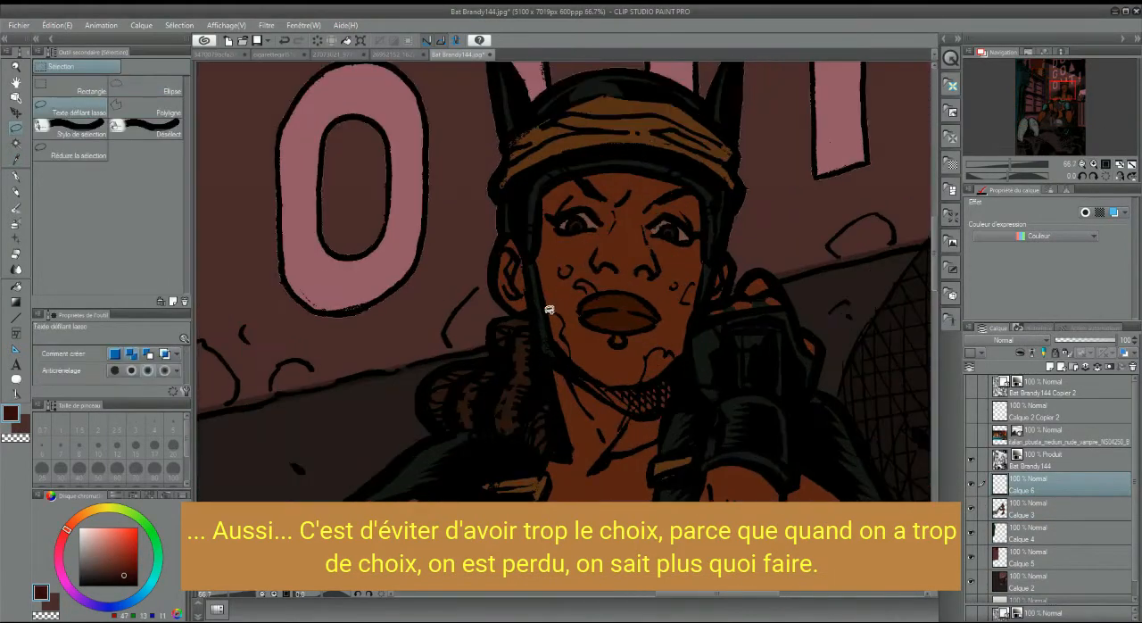
left_click_drag(550, 329, 550, 314)
left_click_drag(691, 281, 692, 283)
left_click_drag(674, 282, 673, 282)
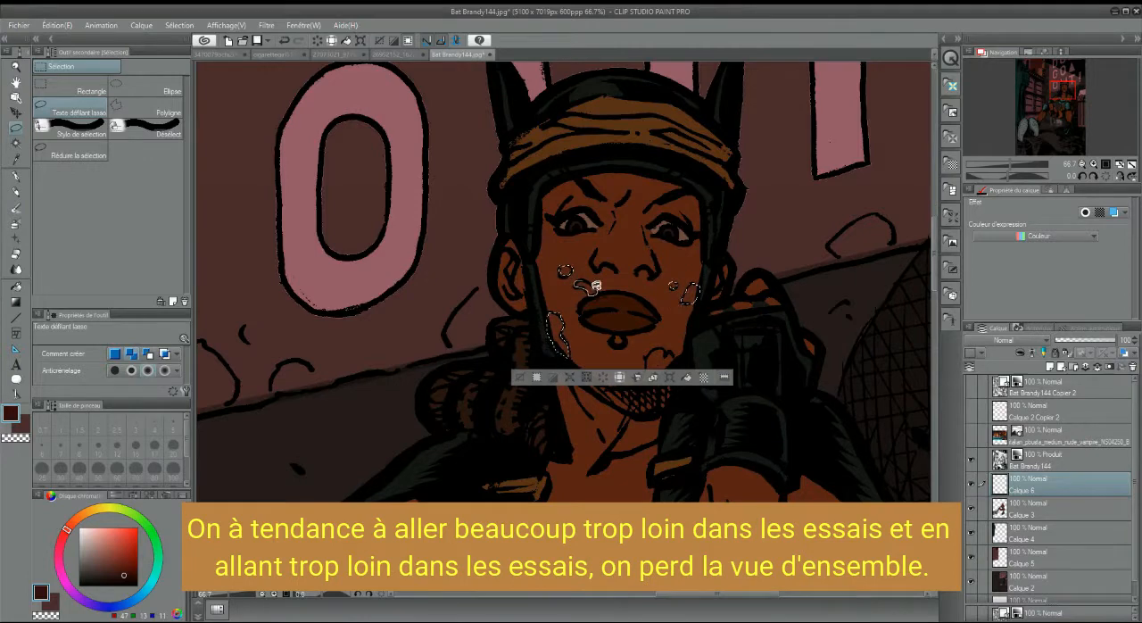
left_click_drag(652, 348, 646, 355)
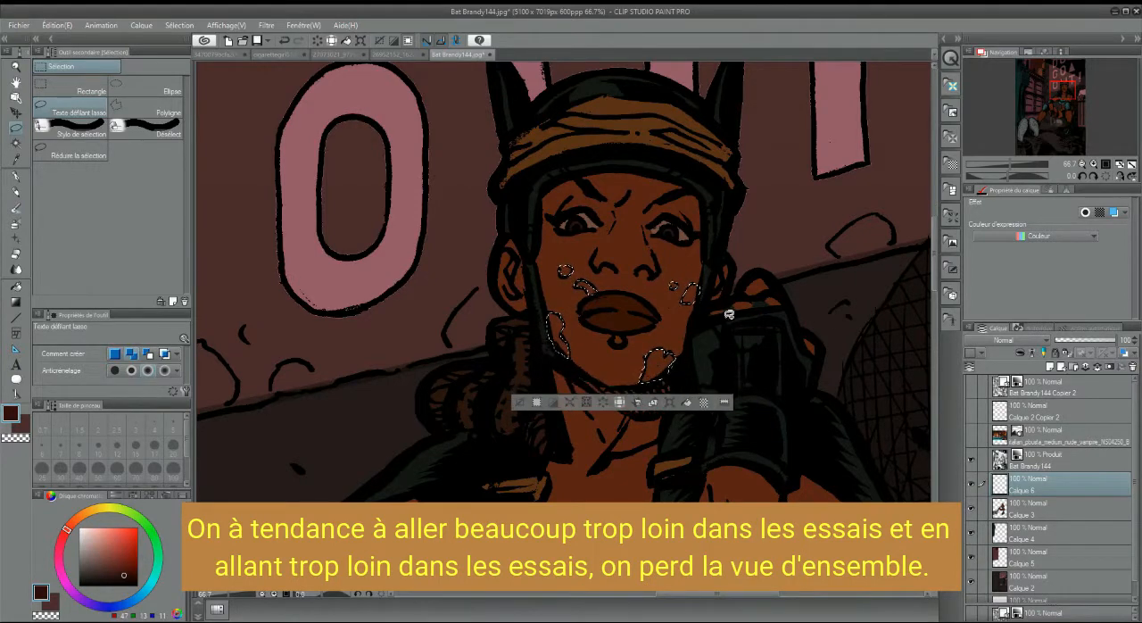
Add the stain patches on the raised fist, its glove and the forearm below to the lasso selection
left_click_drag(717, 319, 770, 318)
left_click_drag(761, 271, 746, 288)
left_click_drag(721, 451, 791, 297)
mouse_move(781, 382)
left_mouse_down()
mouse_move(762, 411)
mouse_move(774, 328)
left_mouse_up()
mouse_move(826, 396)
left_mouse_down()
mouse_move(824, 411)
mouse_move(828, 397)
left_mouse_up()
mouse_move(765, 235)
left_mouse_down()
mouse_move(791, 223)
mouse_move(766, 238)
left_mouse_up()
left_click_drag(831, 250, 832, 247)
Add the stains on the lowered forearm and glove and the blood-covered fingers to the lasso selection
left_click(1059, 102)
mouse_move(518, 323)
left_mouse_down()
mouse_move(500, 339)
mouse_move(532, 379)
left_mouse_up()
left_click_drag(438, 436, 428, 412)
left_click_drag(522, 481, 451, 314)
mouse_move(432, 345)
left_mouse_down()
mouse_move(398, 369)
mouse_move(436, 357)
left_mouse_up()
mouse_move(556, 481)
left_mouse_down()
mouse_move(466, 210)
mouse_move(449, 282)
mouse_move(453, 214)
left_mouse_up()
Lasso the blood drips and long streams running from the fingers down towards the puddle
mouse_move(456, 218)
left_mouse_down()
mouse_move(448, 282)
mouse_move(439, 212)
left_mouse_up()
left_click_drag(448, 363, 450, 364)
left_click_drag(508, 213, 517, 253)
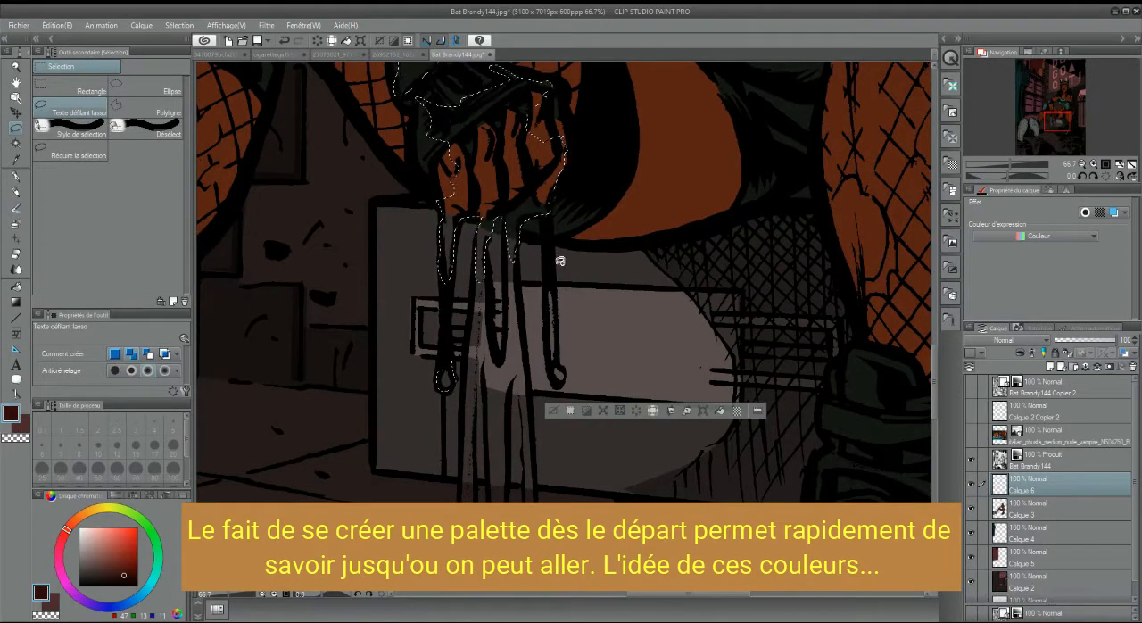
left_click_drag(548, 297, 550, 268)
mouse_move(514, 258)
left_mouse_down()
mouse_move(509, 304)
mouse_move(513, 257)
left_mouse_up()
mouse_move(483, 277)
left_mouse_down()
mouse_move(516, 352)
mouse_move(475, 298)
left_mouse_up()
scroll(492, 166, "down", 3)
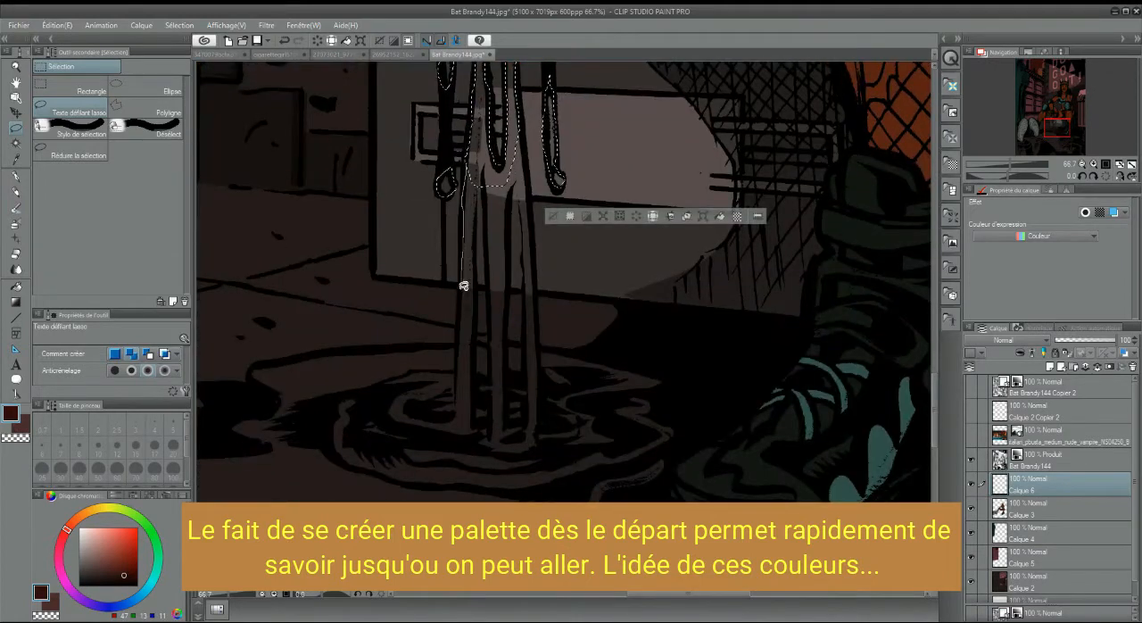
left_click_drag(479, 205, 490, 253)
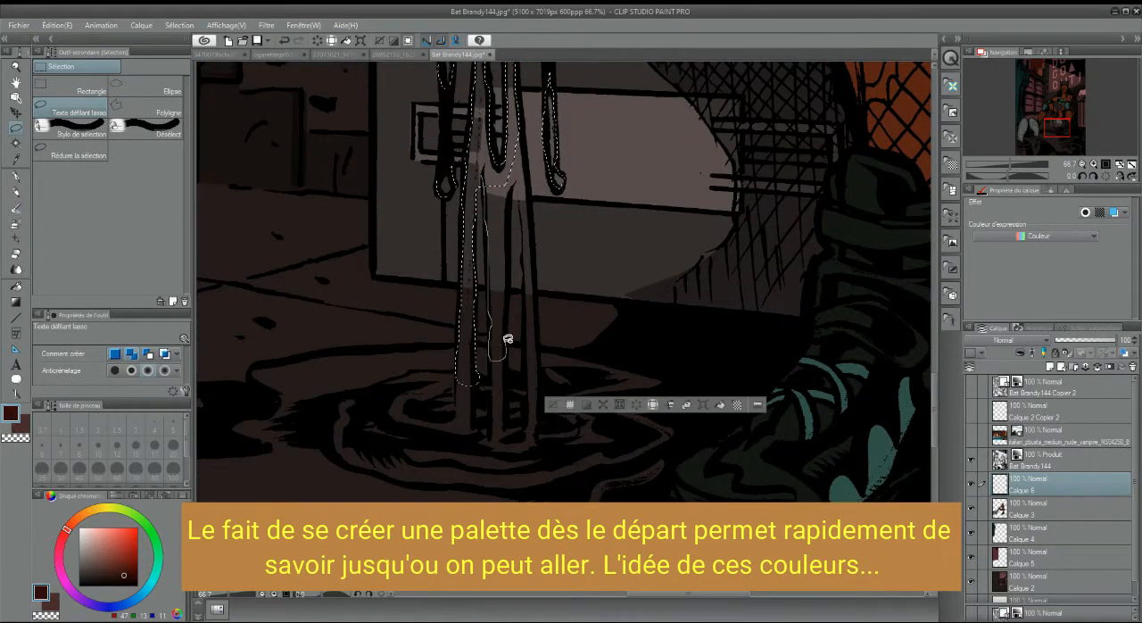
left_click_drag(517, 180, 539, 279)
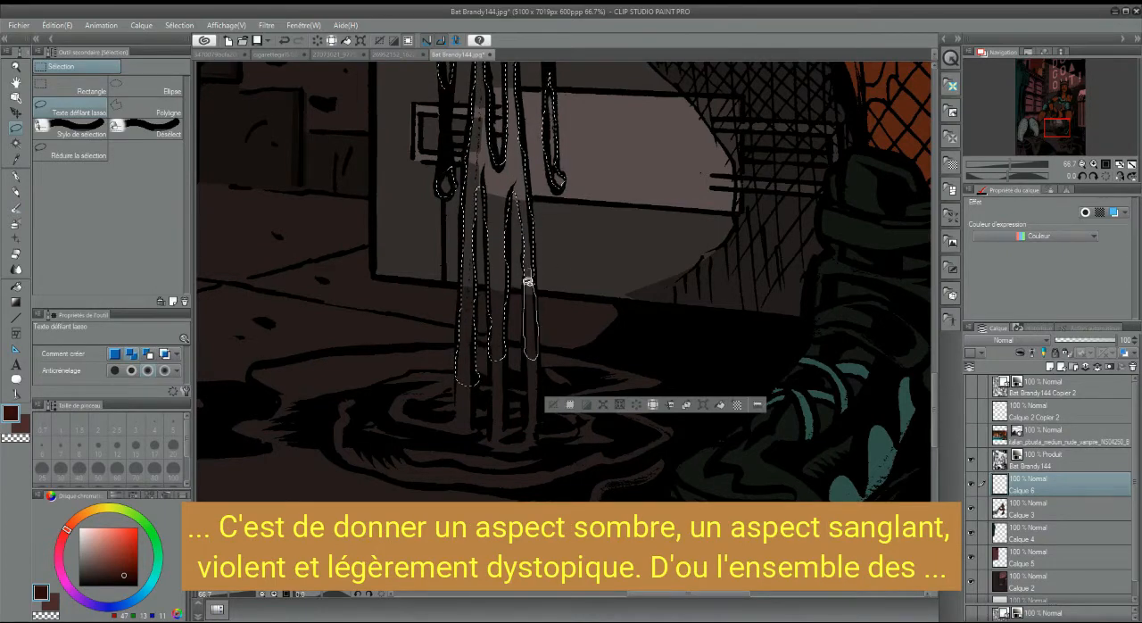
Add the upper puddle edge beneath the streams and the small splashes around it to the lasso selection
left_click_drag(510, 340, 664, 375)
left_click_drag(446, 348, 877, 247)
mouse_move(891, 243)
left_mouse_down()
mouse_move(686, 279)
mouse_move(924, 330)
left_mouse_up()
left_click_drag(869, 258, 754, 251)
left_click_drag(618, 290, 623, 287)
left_click_drag(512, 259, 508, 267)
mouse_move(603, 265)
left_mouse_down()
mouse_move(583, 262)
mouse_move(599, 266)
left_mouse_up()
Extend the lasso selection over the rest of the blood pool, following the raised shoe sole and the roller skate's wheel
mouse_move(501, 422)
left_mouse_down()
mouse_move(418, 268)
mouse_move(438, 281)
mouse_move(667, 280)
mouse_move(308, 241)
left_mouse_up()
key("ctrl+minus")
mouse_move(526, 170)
left_mouse_down()
mouse_move(538, 268)
mouse_move(525, 308)
mouse_move(246, 278)
left_mouse_up()
left_click_drag(799, 221, 618, 329)
left_click_drag(492, 335, 830, 299)
key("ctrl+minus")
mouse_move(674, 284)
left_mouse_down()
mouse_move(844, 327)
mouse_move(782, 459)
left_mouse_up()
left_click_drag(1031, 147, 1047, 149)
left_click_drag(498, 216, 892, 286)
mouse_move(507, 316)
left_mouse_down()
mouse_move(259, 271)
mouse_move(267, 442)
left_mouse_up()
left_click_drag(1048, 147, 1025, 145)
mouse_move(425, 186)
left_mouse_down()
mouse_move(494, 229)
mouse_move(455, 312)
left_mouse_up()
mouse_move(712, 195)
left_mouse_down()
mouse_move(573, 197)
mouse_move(589, 259)
left_mouse_up()
Add the stain patches on both teal knee pads and the fishnet-covered shin to the lasso selection
left_click_drag(1031, 134, 1058, 100)
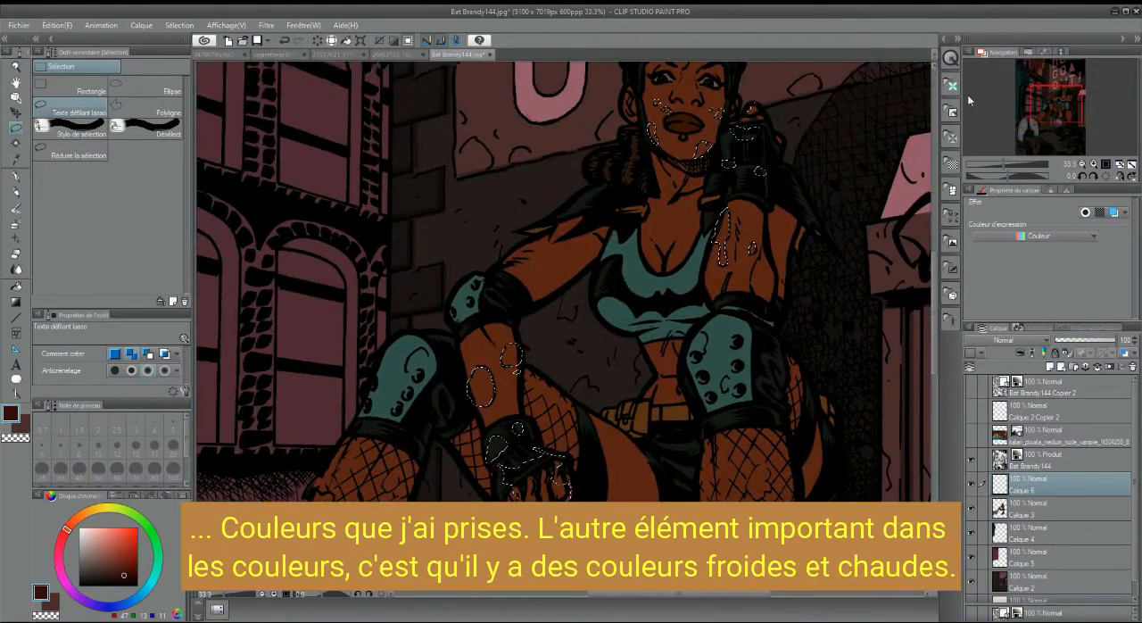
left_click(1094, 164)
left_click_drag(750, 345, 777, 344)
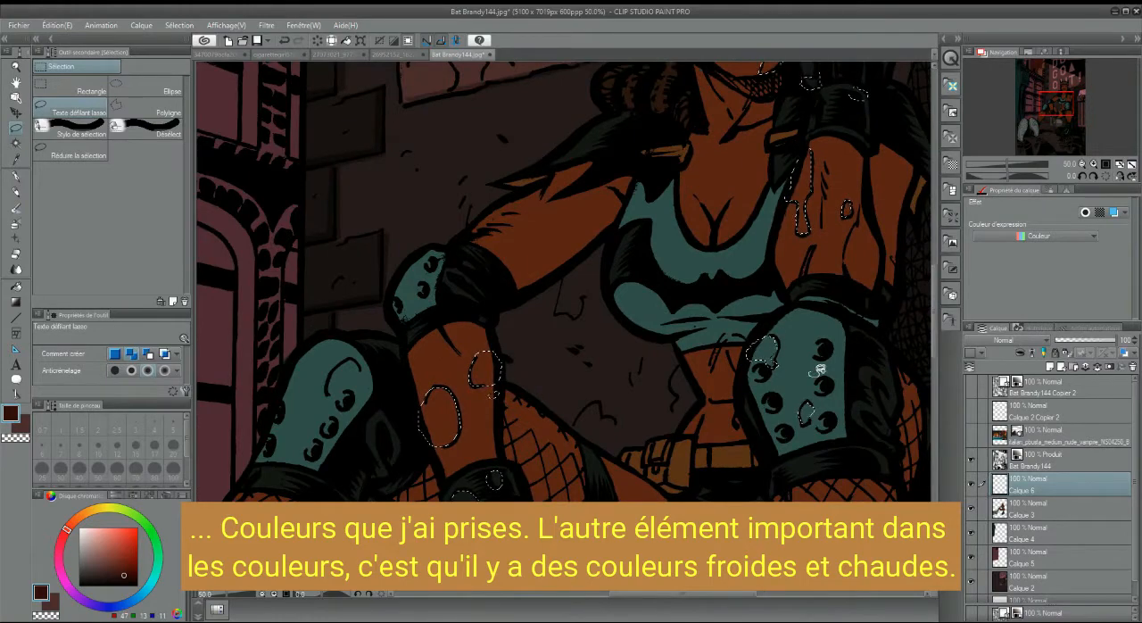
left_click_drag(305, 415, 309, 417)
left_click_drag(269, 432, 277, 433)
left_click_drag(487, 433, 492, 437)
mouse_move(1063, 106)
left_mouse_down()
mouse_move(1063, 95)
mouse_move(1053, 116)
left_mouse_up()
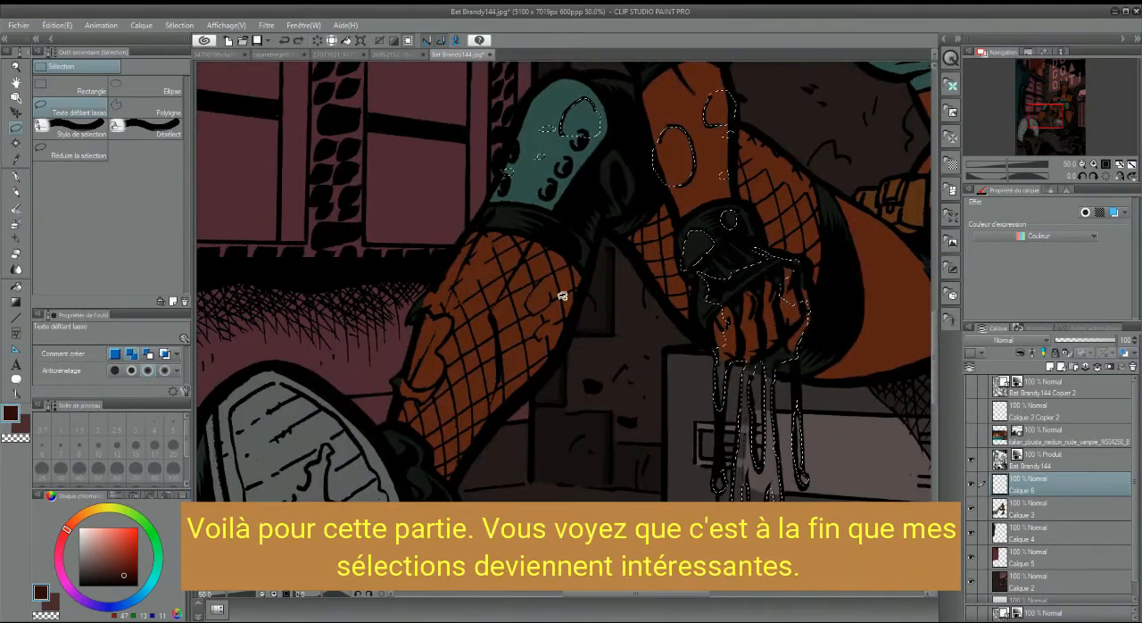
left_click_drag(533, 294, 528, 308)
left_click_drag(546, 321, 537, 339)
Lasso the blood stains on the roller skate's boot, toe and laces and refine the selection along its sole
left_click_drag(1059, 118, 1075, 134)
left_click_drag(466, 317, 473, 323)
left_click_drag(427, 317, 419, 323)
mouse_move(572, 282)
left_mouse_down()
mouse_move(602, 294)
mouse_move(614, 281)
left_mouse_up()
left_click_drag(588, 211, 614, 198)
left_click_drag(577, 223, 505, 250)
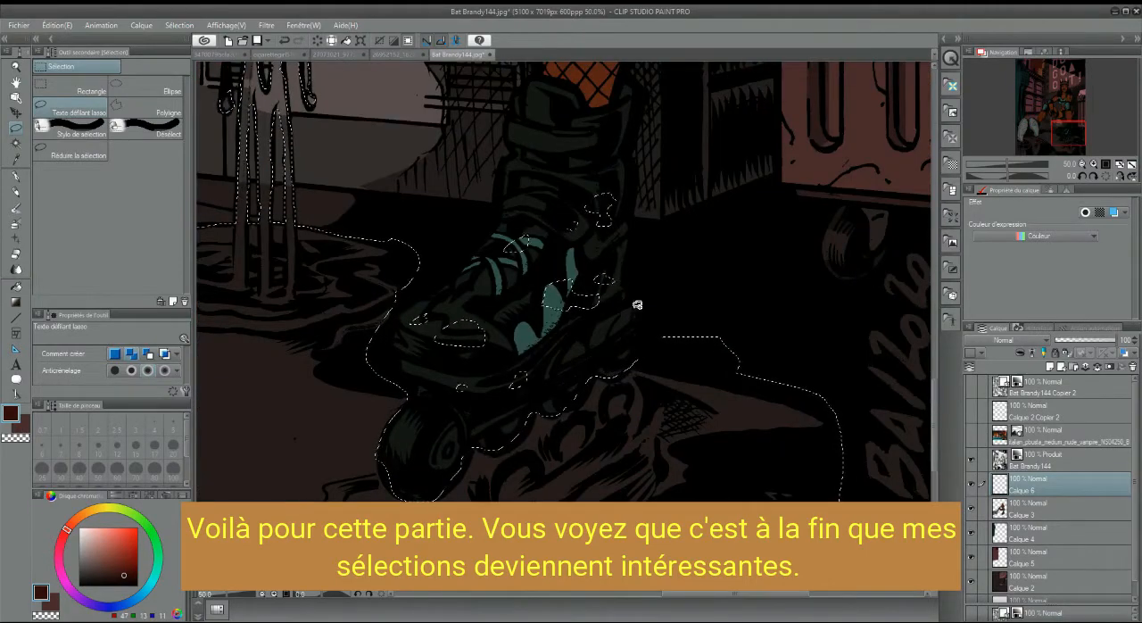
left_click_drag(629, 318, 594, 340)
left_click_drag(554, 103, 541, 109)
left_click_drag(526, 373, 514, 386)
left_click_drag(467, 387, 456, 389)
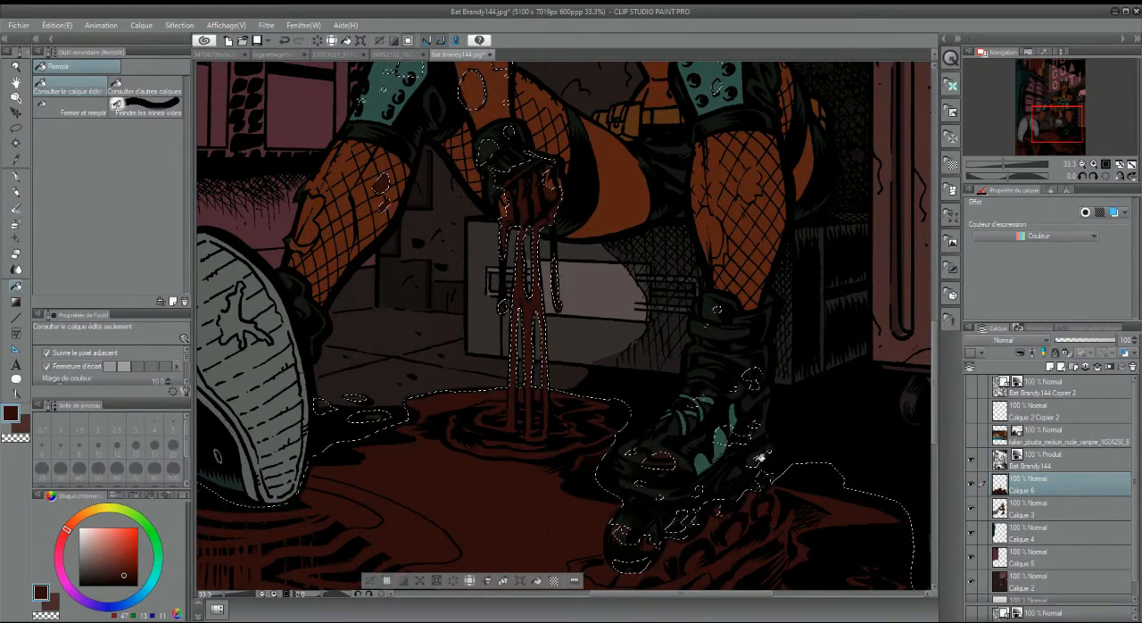
Fill the selected stains on the knee pads, arms, chest and face with the dark red on Calque 6
left_click(408, 70)
left_click_drag(490, 77, 523, 286)
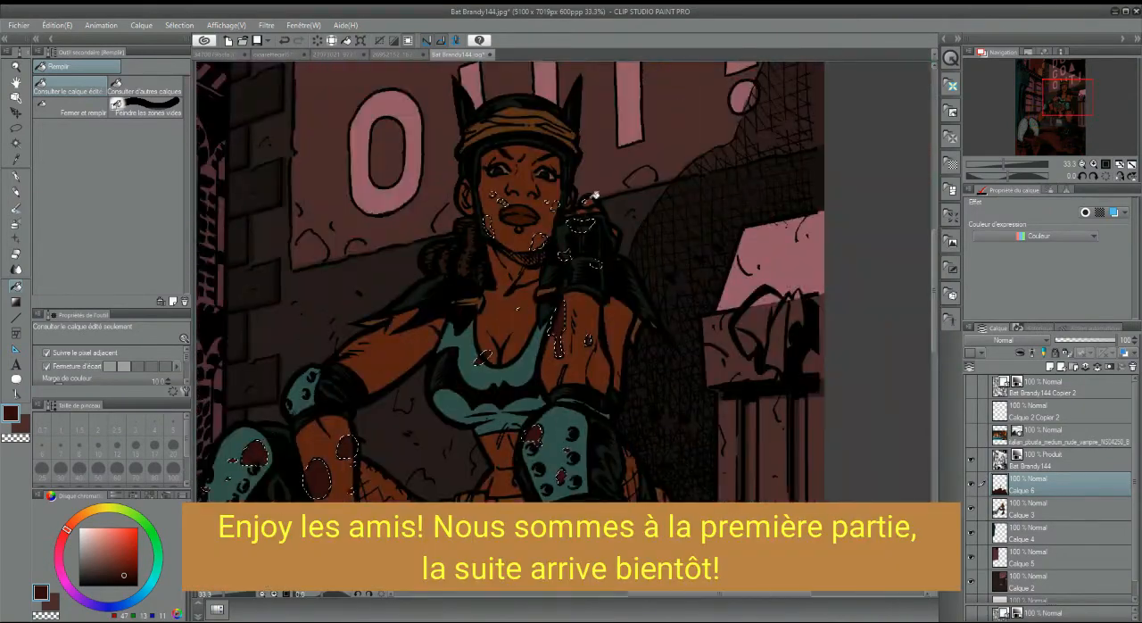
key("ctrl+plus")
left_click_drag(510, 298, 624, 144)
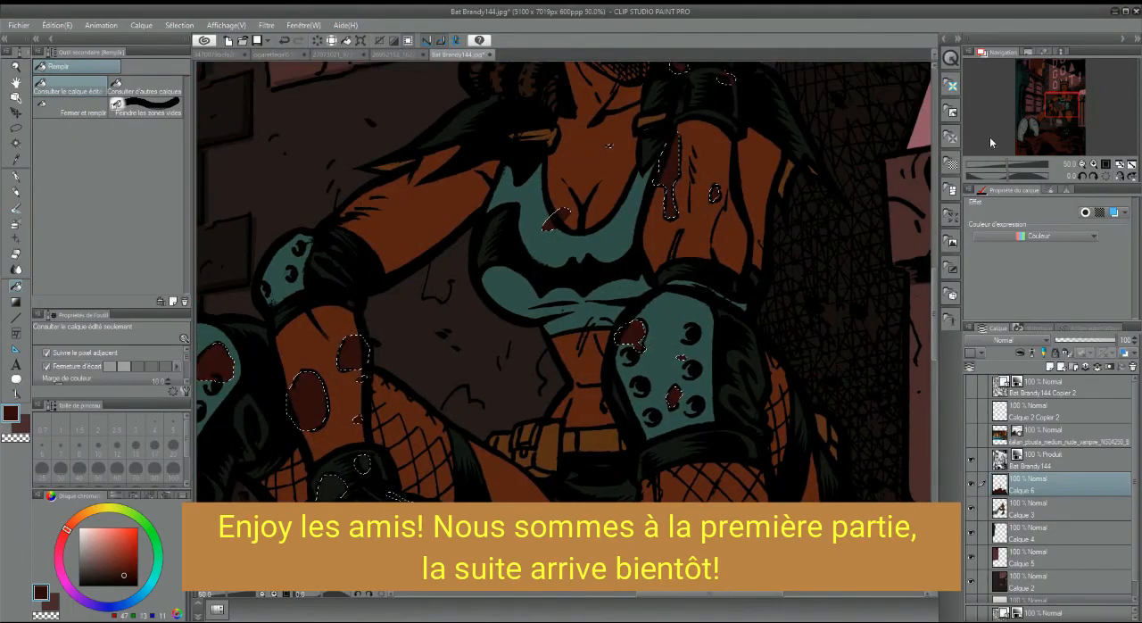
mouse_move(1066, 114)
left_mouse_down()
mouse_move(1048, 128)
mouse_move(1068, 92)
mouse_move(1049, 125)
left_mouse_up()
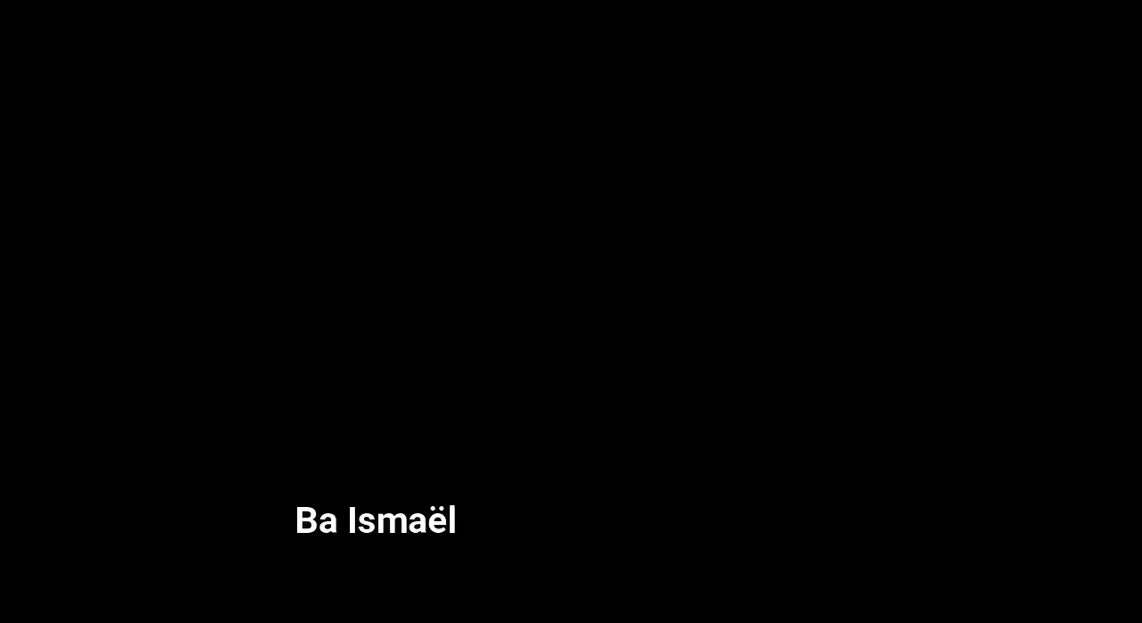